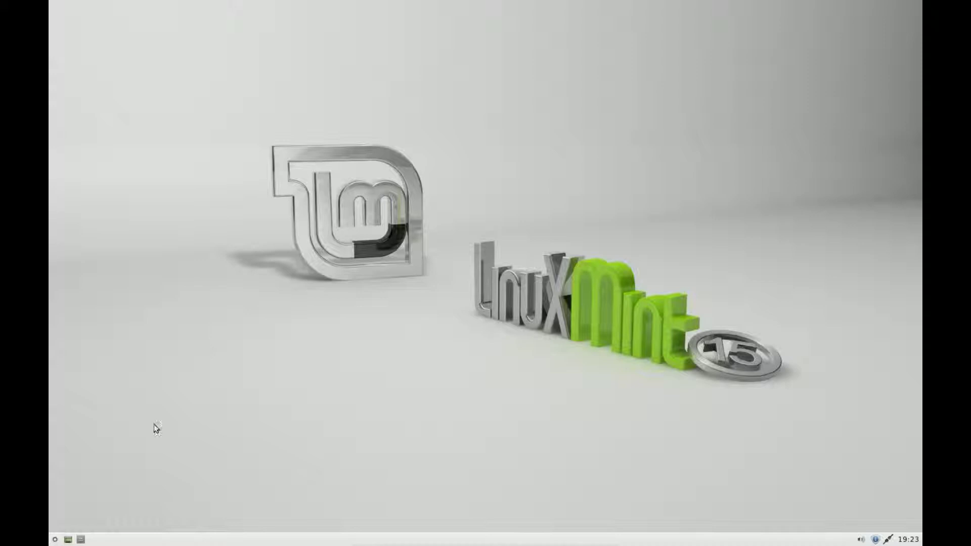
# Launch Synaptic Package Manager from the menu search 'syn' and authenticate with the administrator password.
pyautogui.click(54, 538)
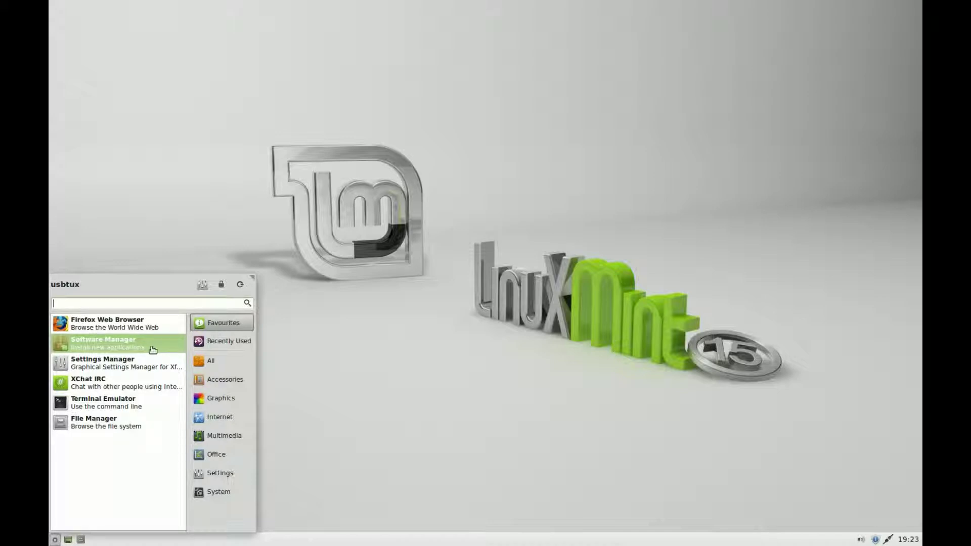
pyautogui.write('syn')
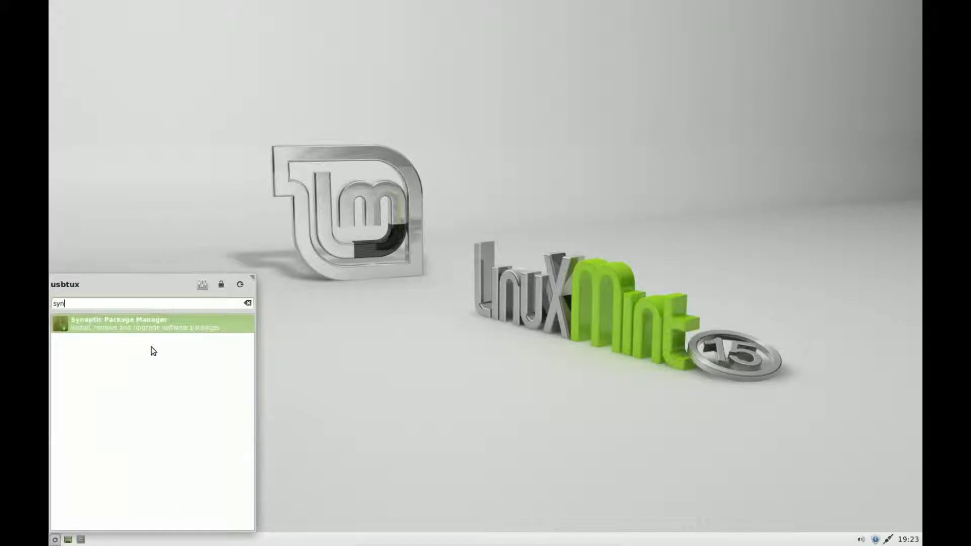
pyautogui.click(171, 328)
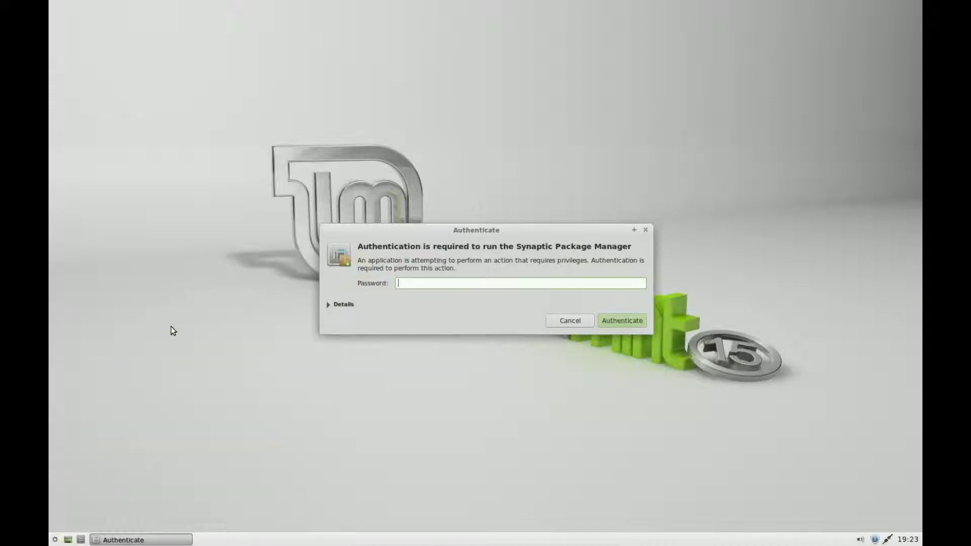
pyautogui.write('******')
pyautogui.press('Return')
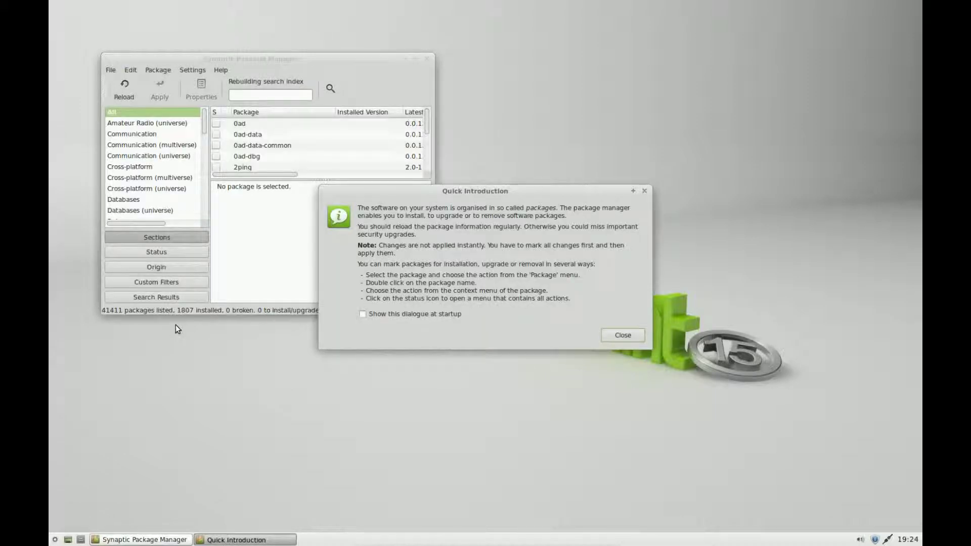
# Close the introduction notes, filter packages by 'owncloud', and mark owncloud for installation.
pyautogui.click(610, 339)
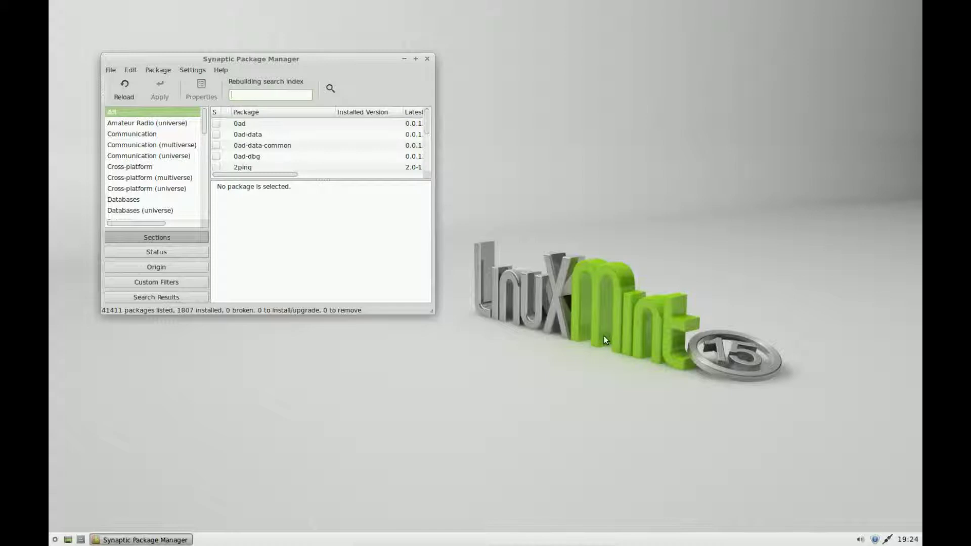
pyautogui.write('owncloud')
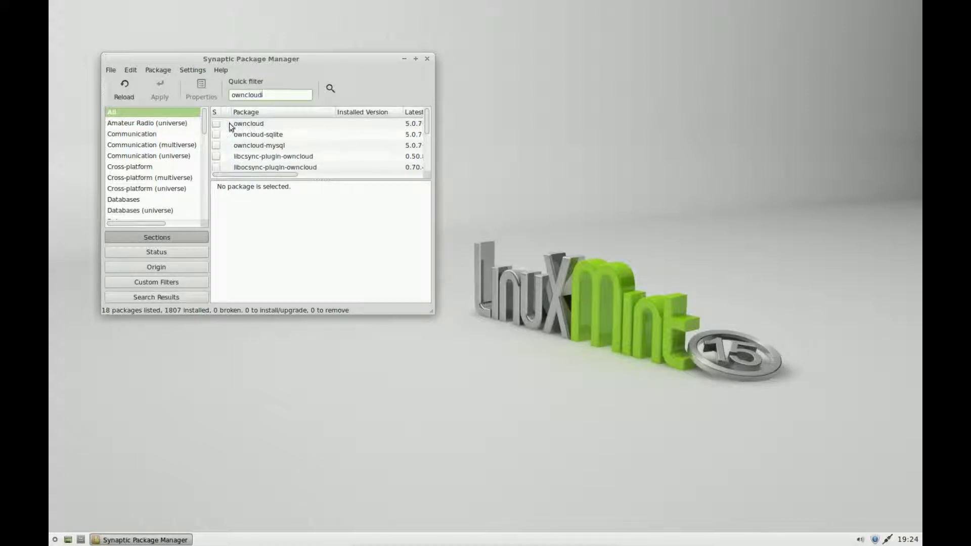
pyautogui.click(216, 124)
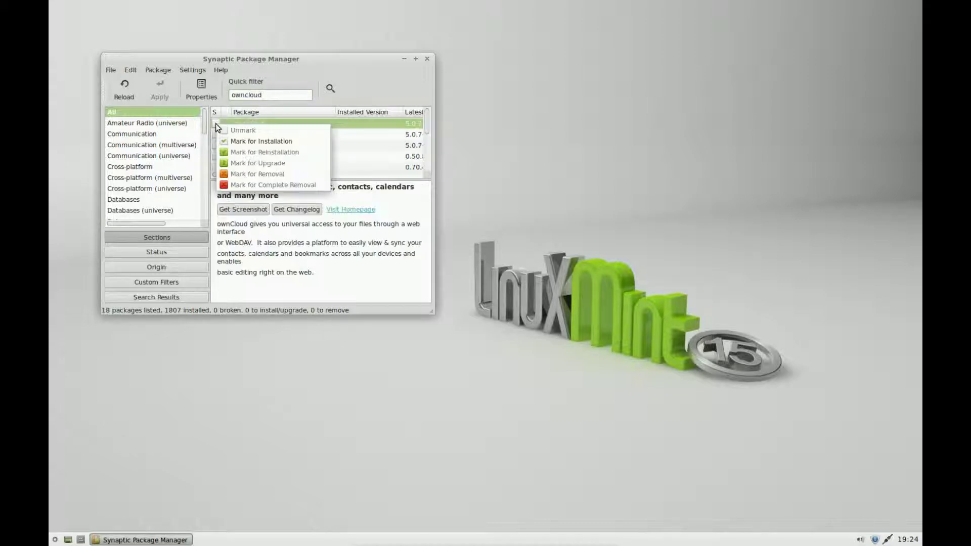
pyautogui.click(234, 141)
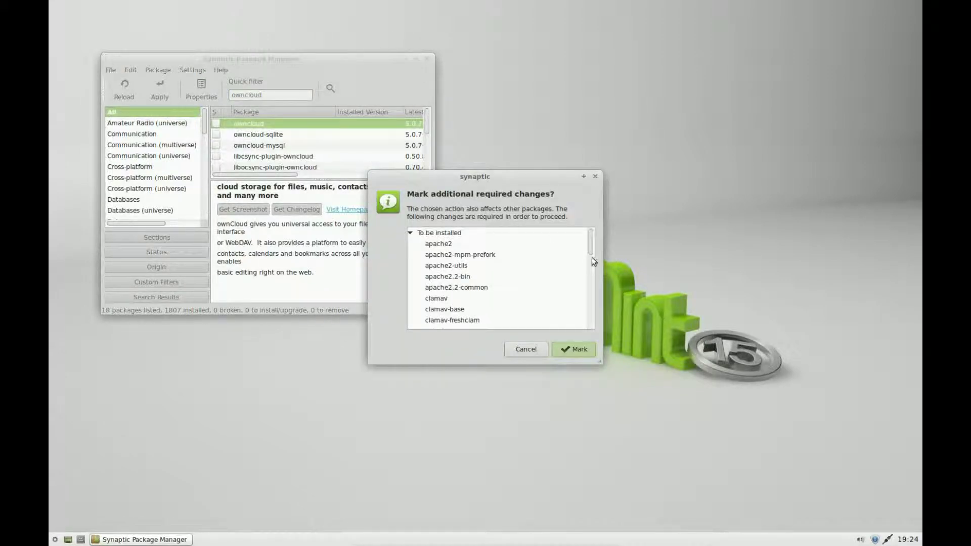
# Accept owncloud's required dependencies, then mark owncloud-sqlite along with its php5-sqlite dependency.
pyautogui.moveTo(590, 253); pyautogui.dragTo(597, 330)
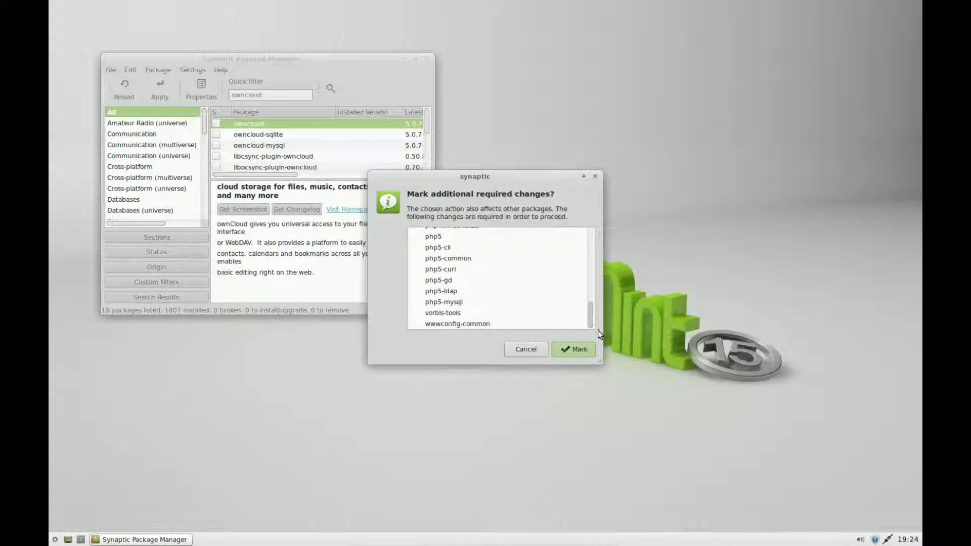
pyautogui.click(575, 348)
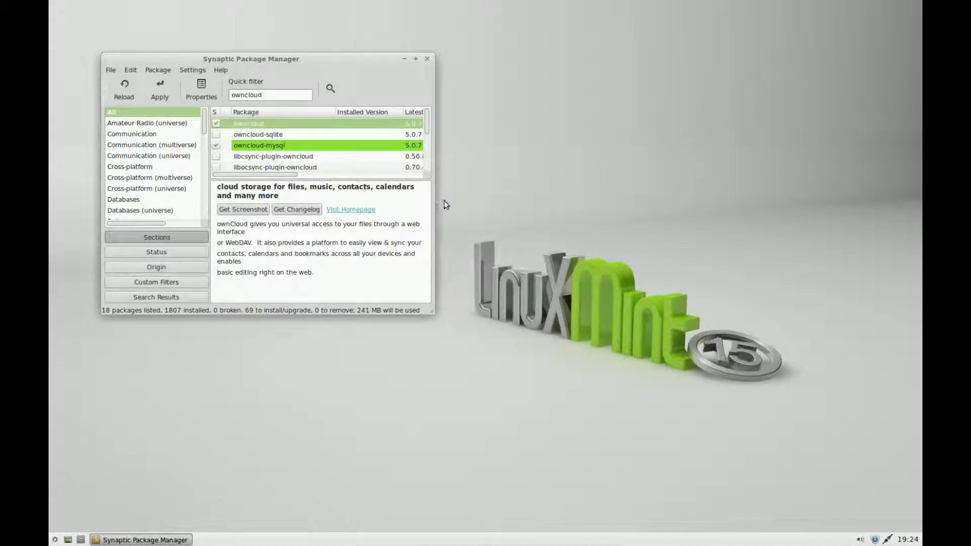
pyautogui.click(259, 136)
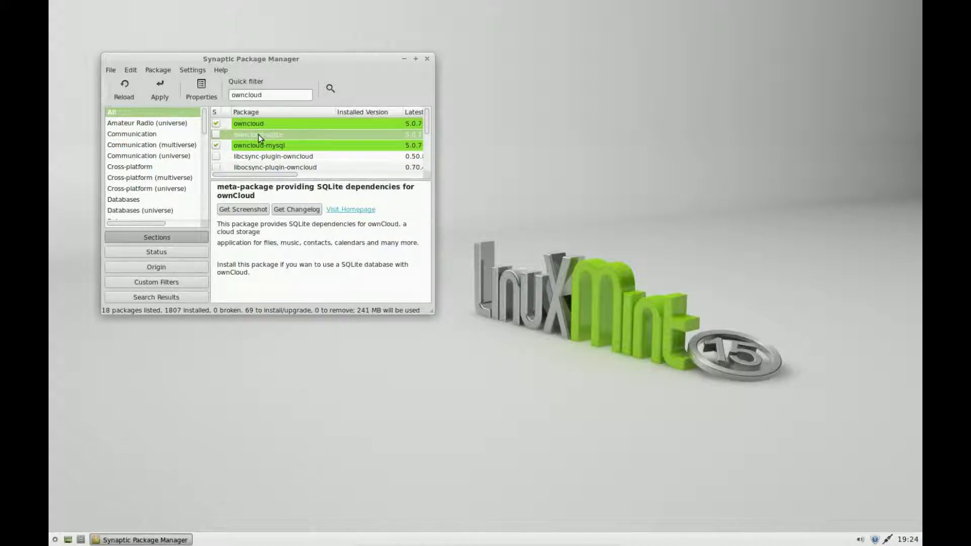
pyautogui.click(217, 134)
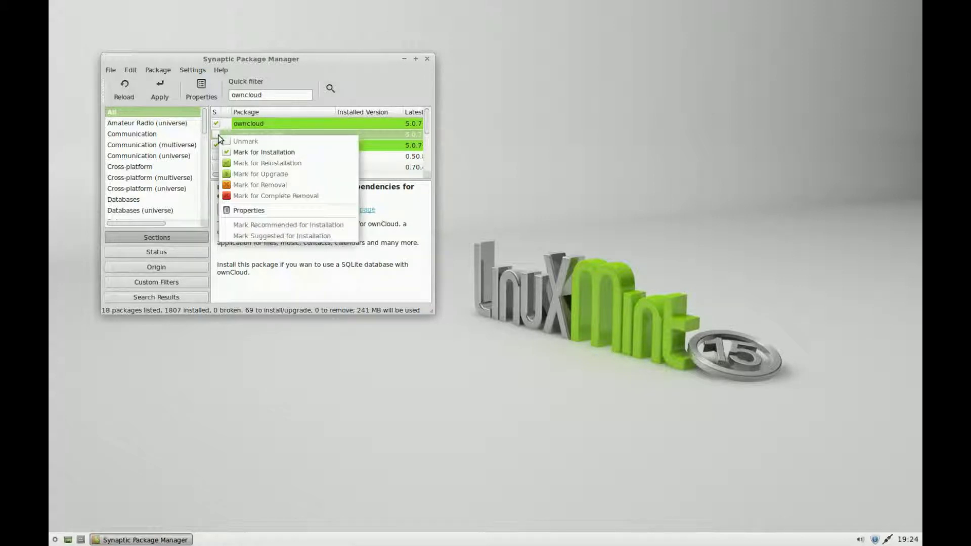
pyautogui.click(262, 153)
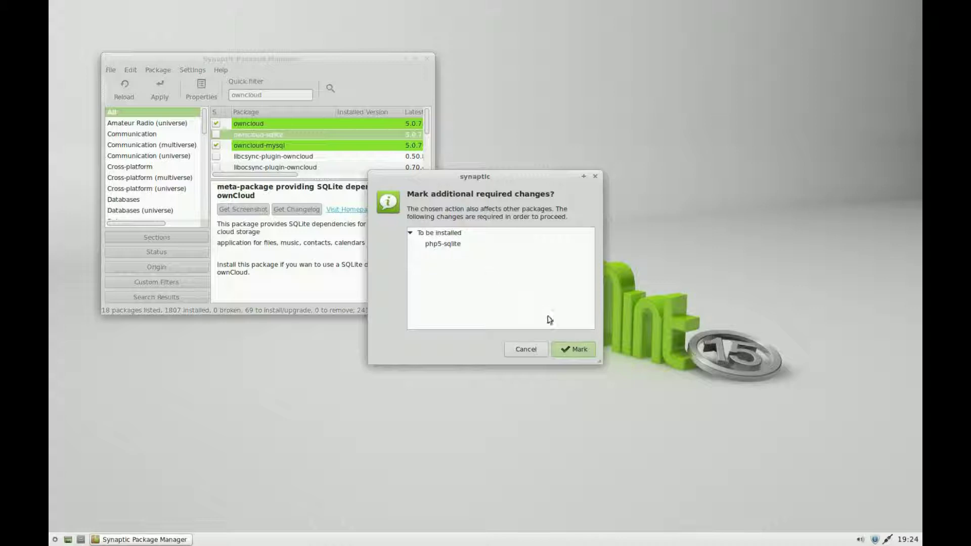
pyautogui.click(571, 349)
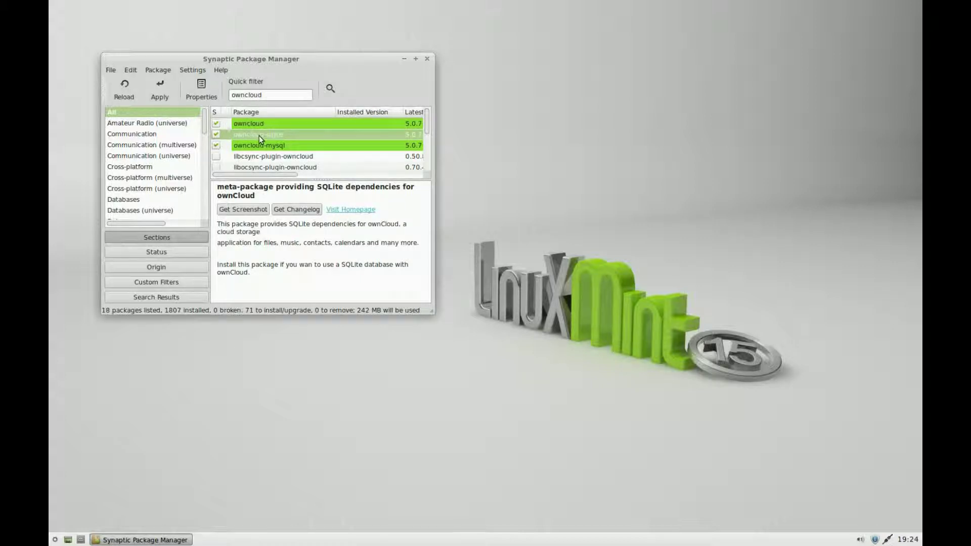
# Apply the 71 marked package changes to begin the installation.
pyautogui.click(160, 90)
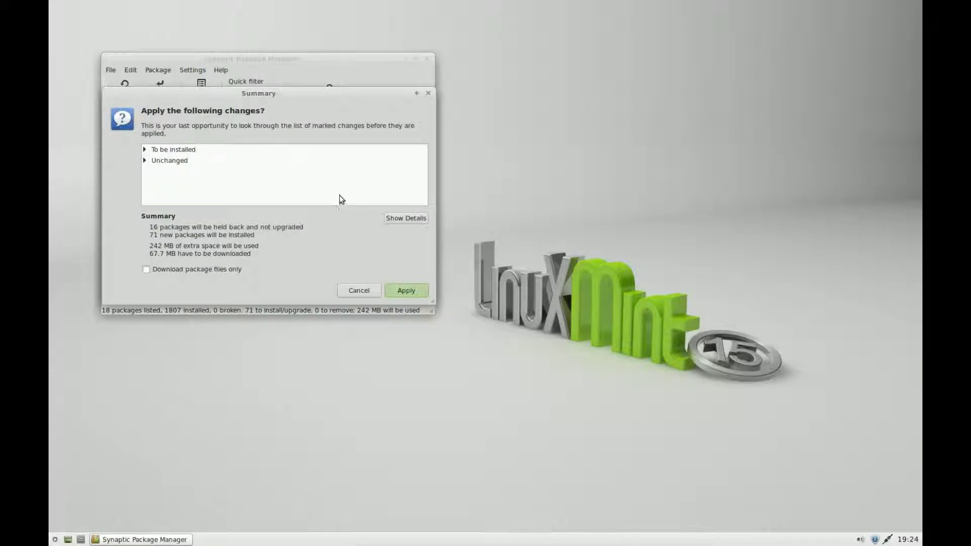
pyautogui.click(420, 294)
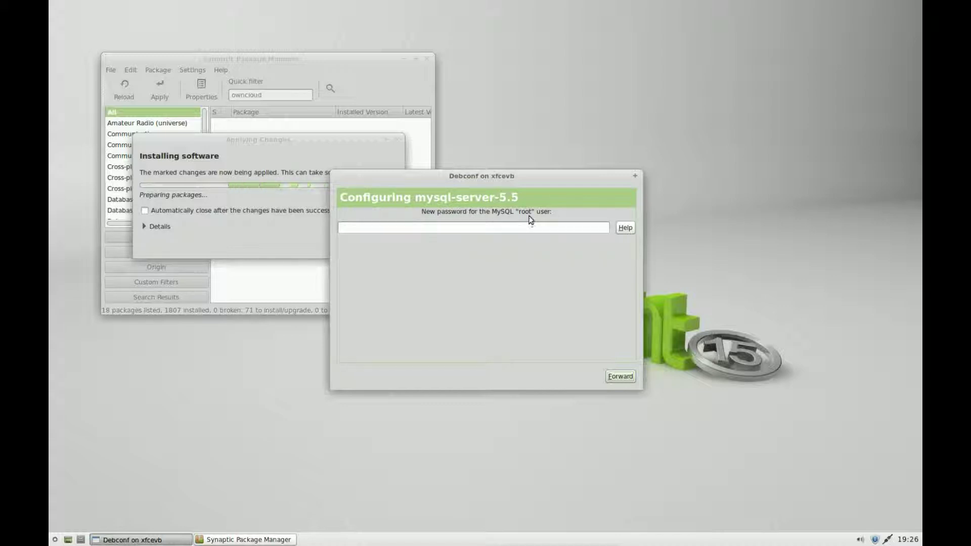
# Set the MySQL root password and confirm it in the Repeat password field.
pyautogui.click(490, 227)
pyautogui.write('••')
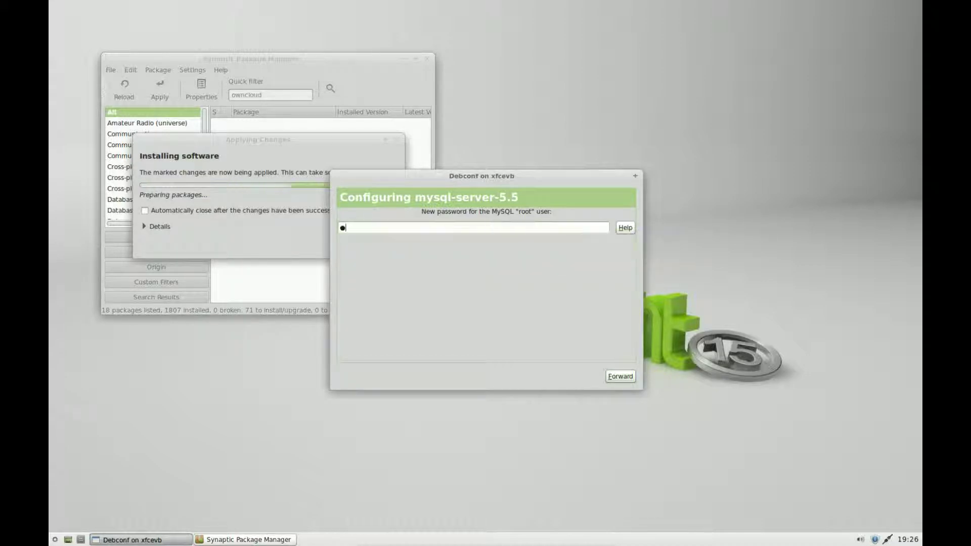
pyautogui.write('••••')
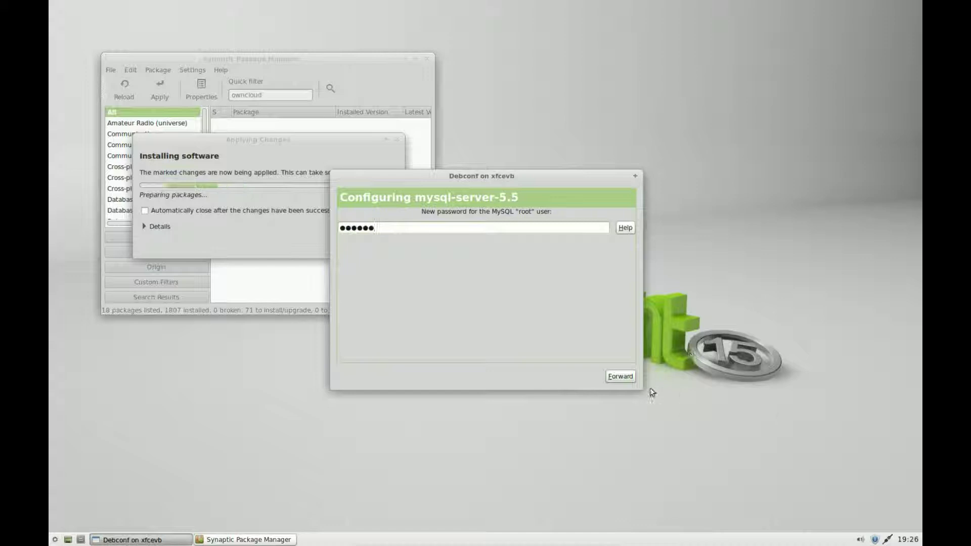
pyautogui.click(632, 378)
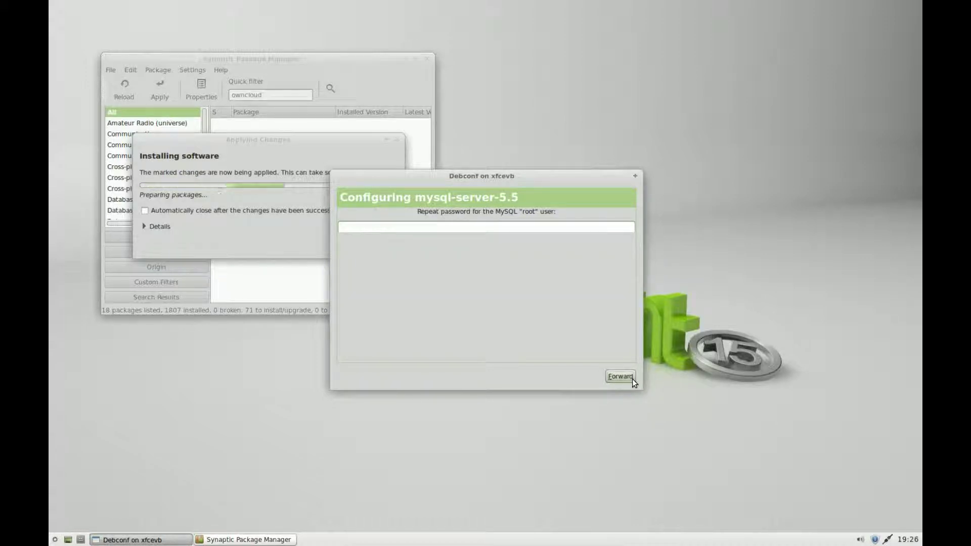
pyautogui.click(379, 229)
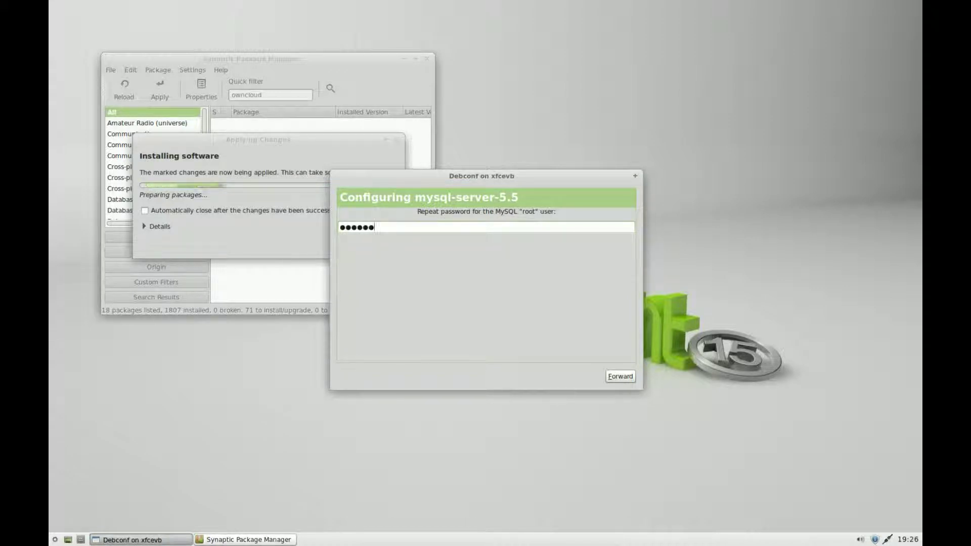
pyautogui.click(623, 378)
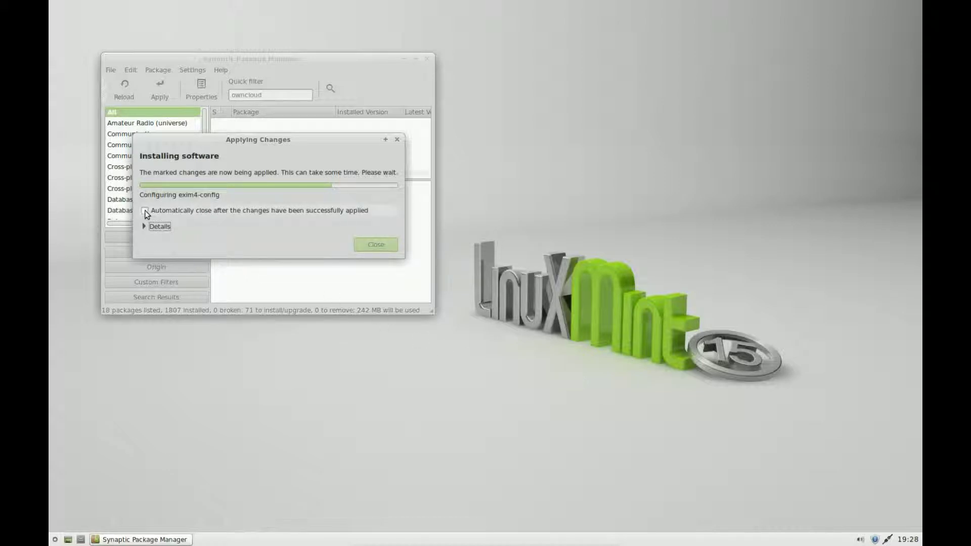
# Have the progress window close automatically once the owncloud packages finish installing.
pyautogui.click(145, 210)
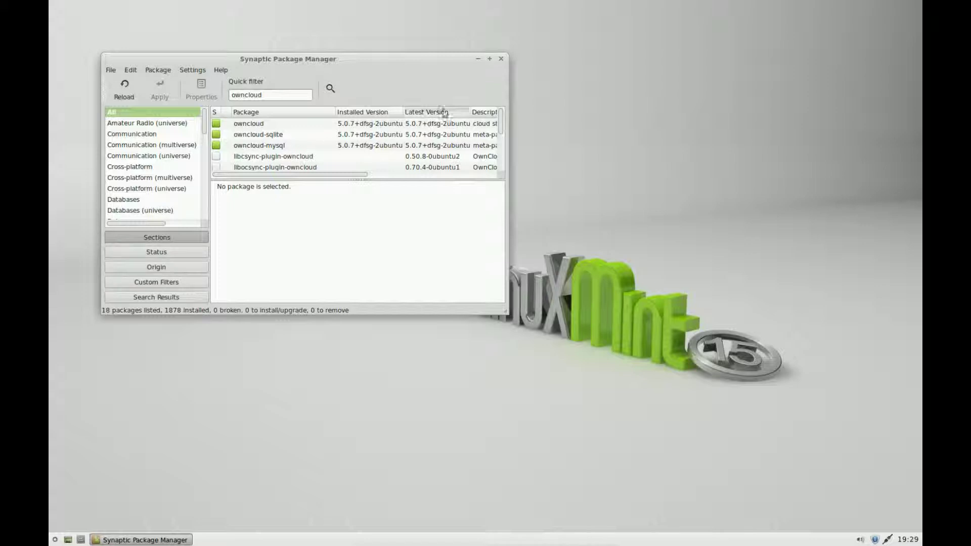
# Close Synaptic Package Manager and bring up the applications menu again.
pyautogui.click(501, 59)
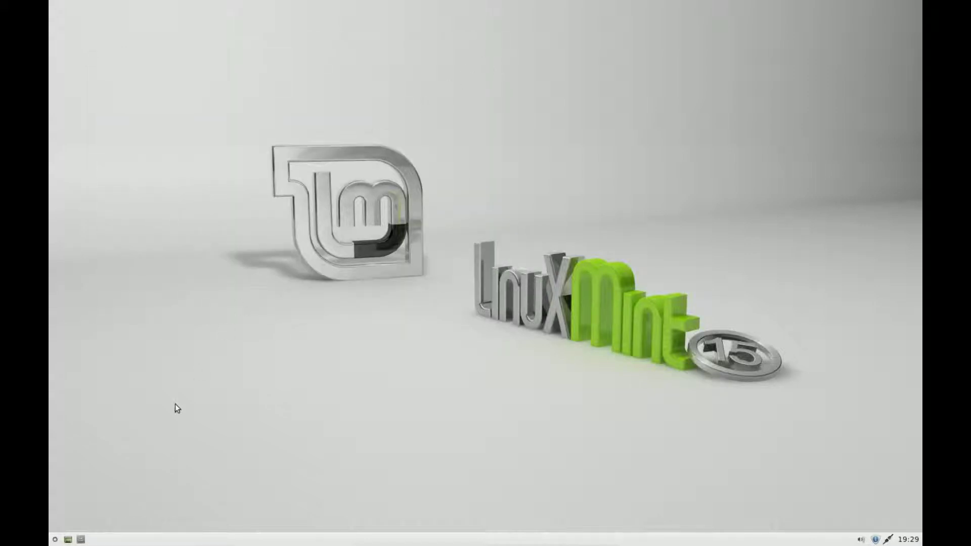
pyautogui.click(55, 539)
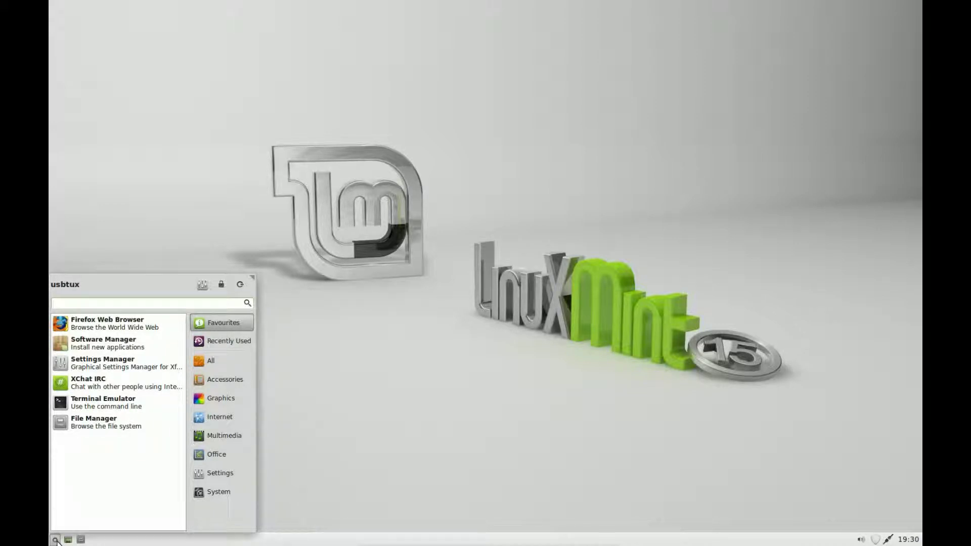
# Launch Firefox and go to localhost/owncloud in the address bar.
pyautogui.click(115, 328)
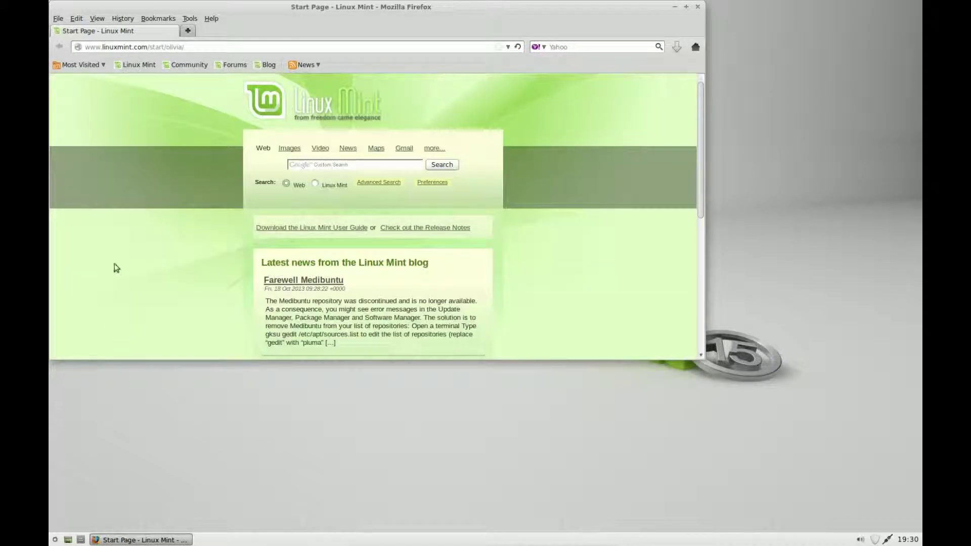
pyautogui.moveTo(184, 46); pyautogui.dragTo(82, 46)
pyautogui.press('BackSpace')
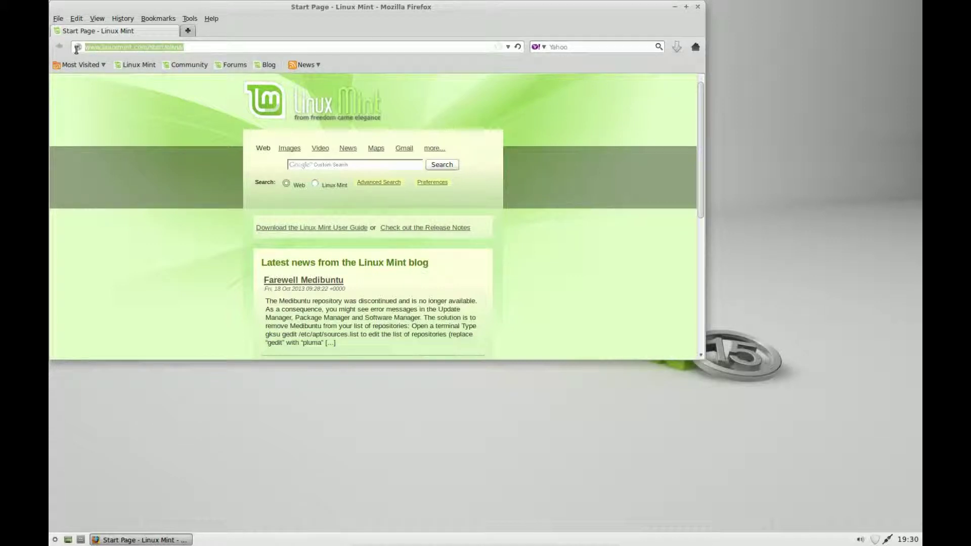
pyautogui.write('lo')
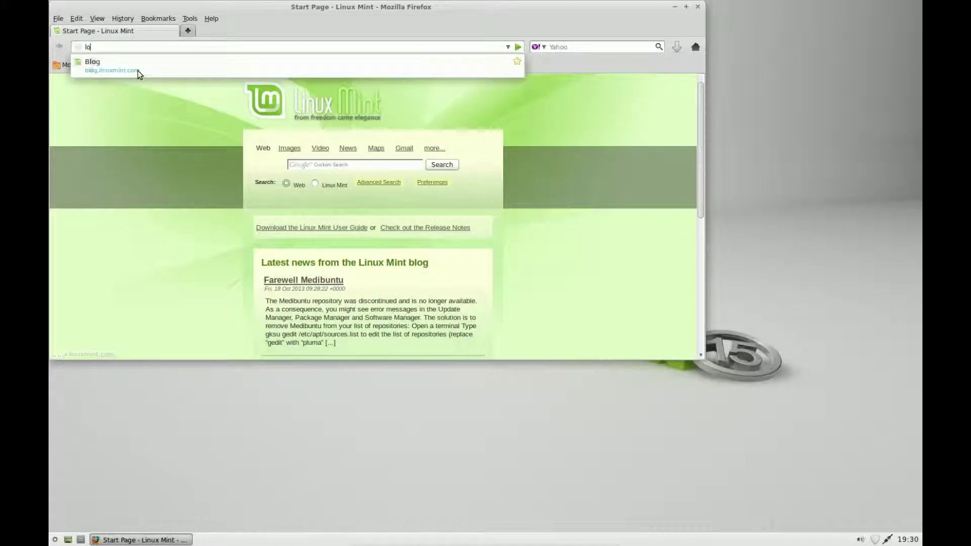
pyautogui.write('calhost')
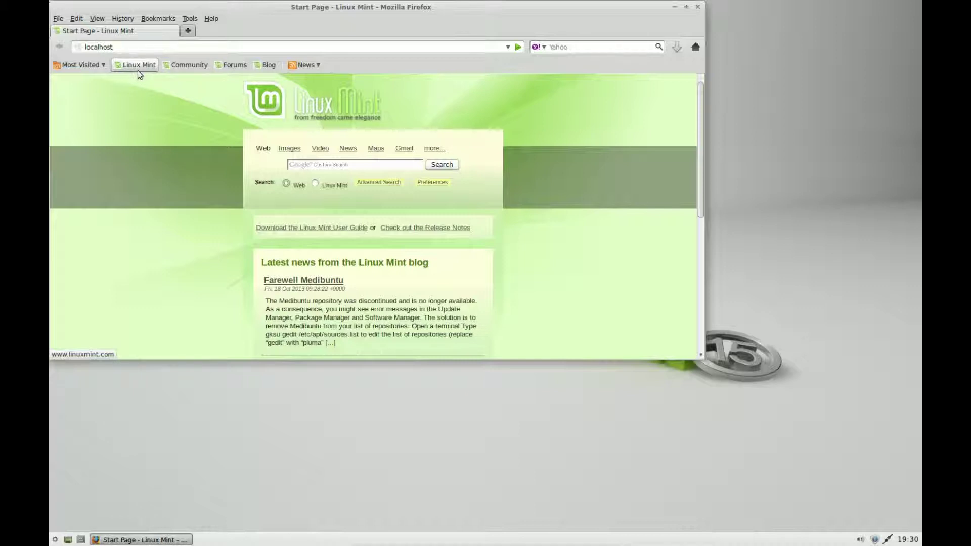
pyautogui.write('/owncloud')
pyautogui.press('Return')
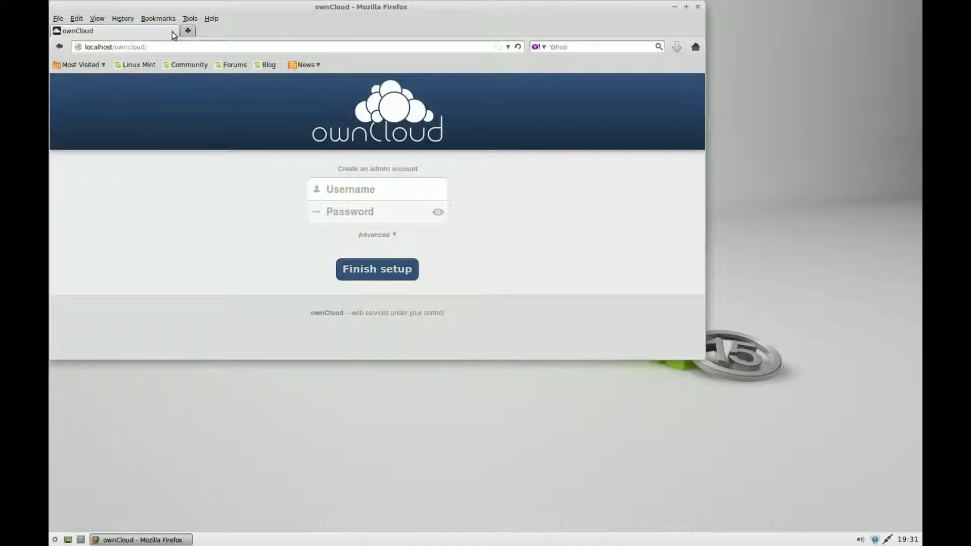
# Maximize Firefox, expand the Advanced options, and enter the admin account's username and password.
pyautogui.click(686, 7)
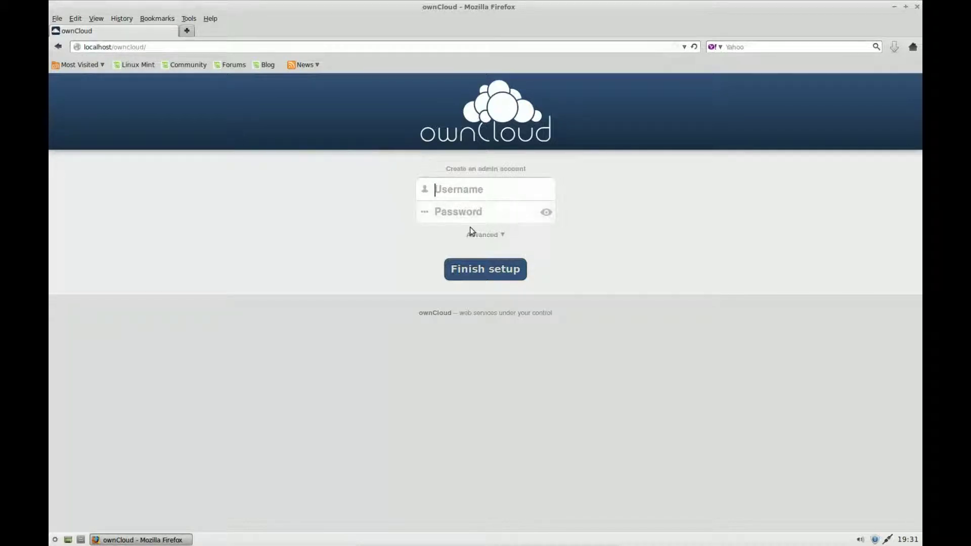
pyautogui.click(495, 235)
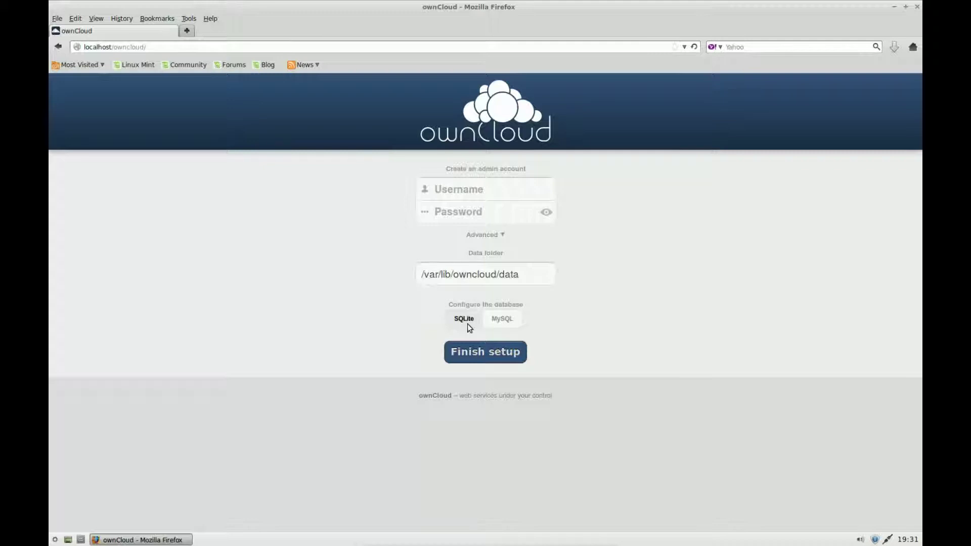
pyautogui.click(460, 188)
pyautogui.write('us')
pyautogui.write('btuk')
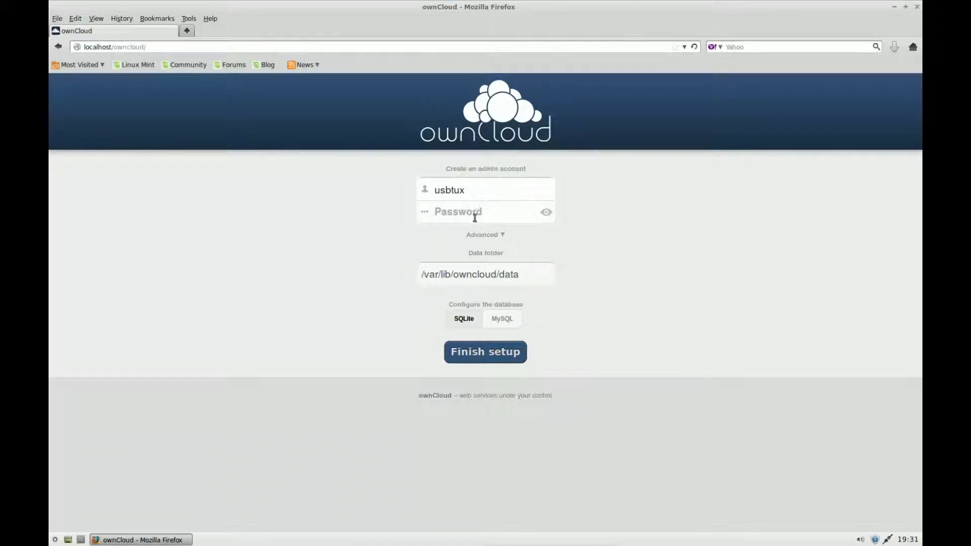
pyautogui.click(477, 214)
# Choose MySQL with database user root, the database password, and database name cloud.
pyautogui.click(505, 323)
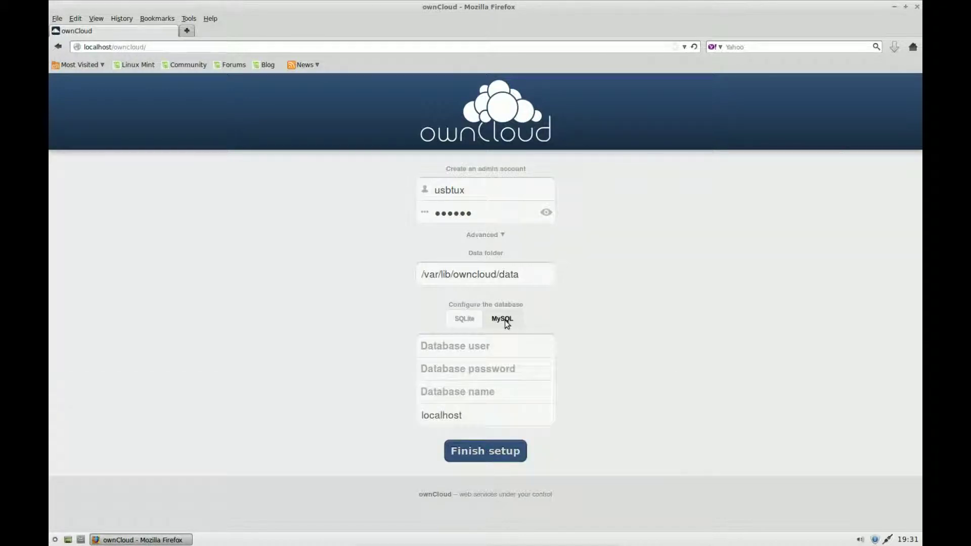
pyautogui.click(483, 348)
pyautogui.write('root')
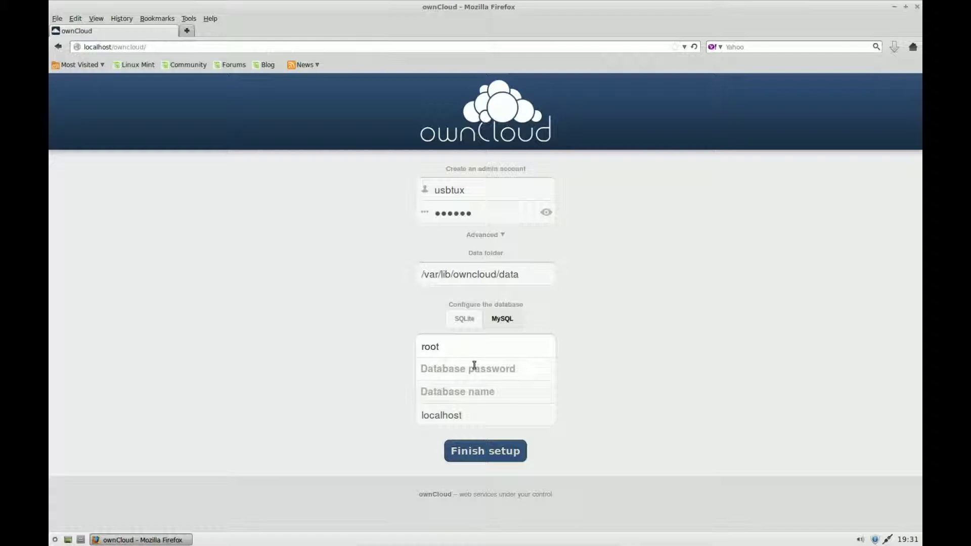
pyautogui.click(475, 366)
pyautogui.write('••••••')
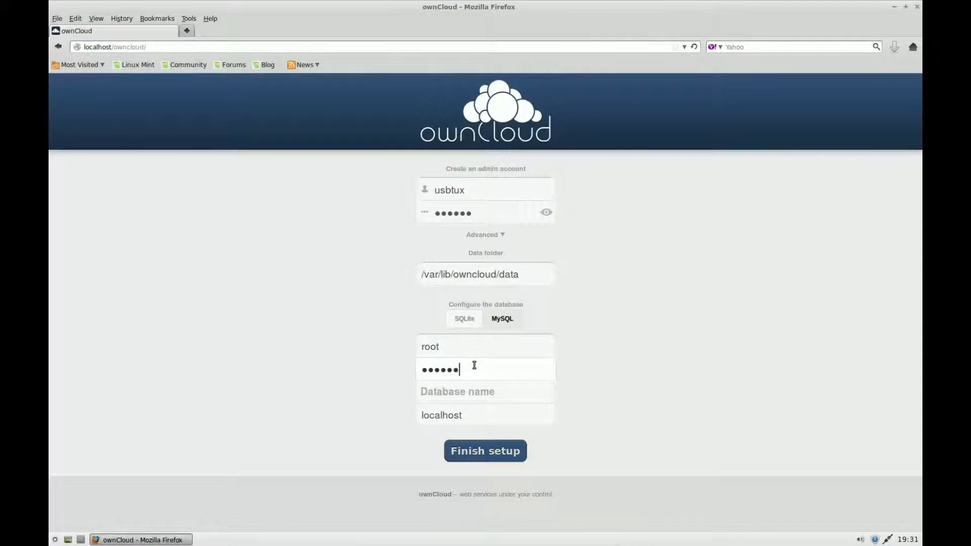
pyautogui.click(471, 390)
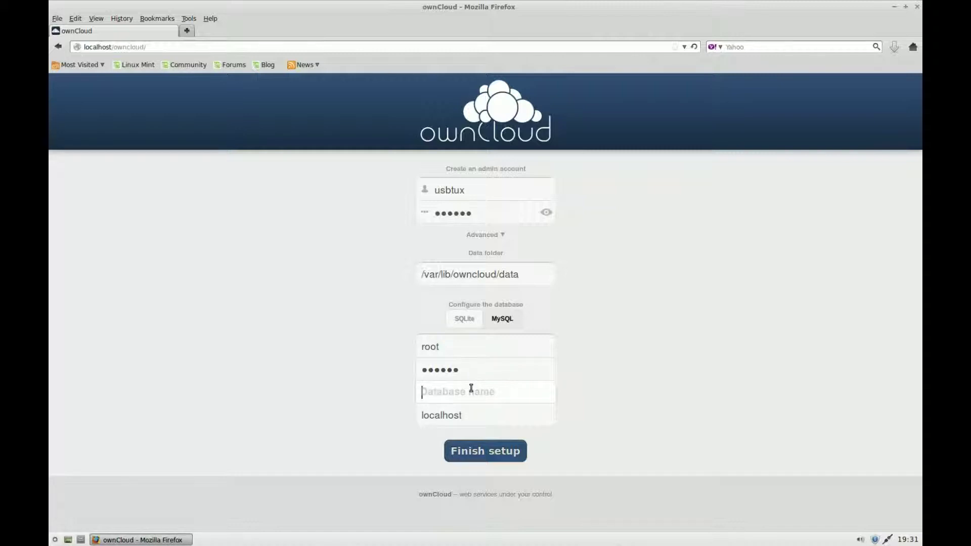
pyautogui.write('cloud')
pyautogui.click(464, 319)
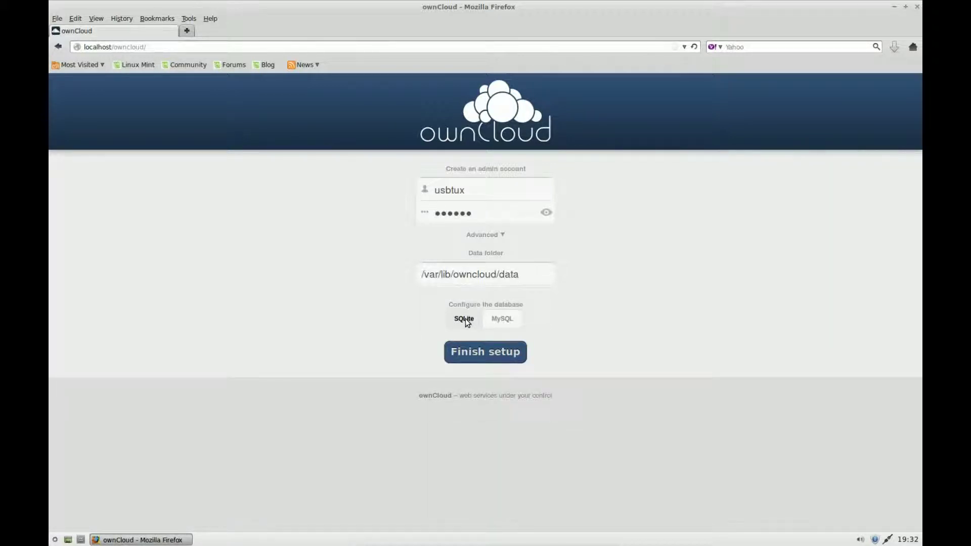
pyautogui.click(512, 322)
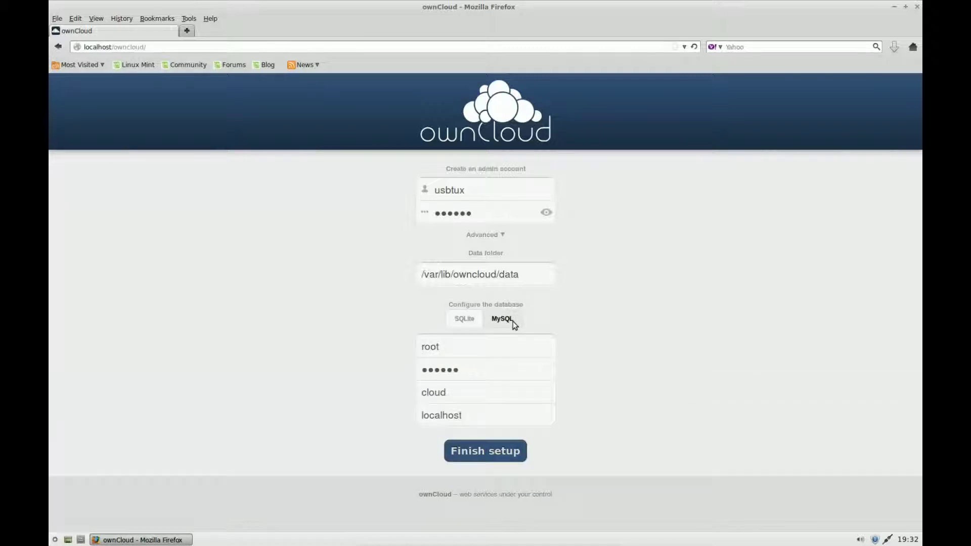
# Finish the ownCloud setup and close the Welcome to ownCloud dialog.
pyautogui.click(495, 457)
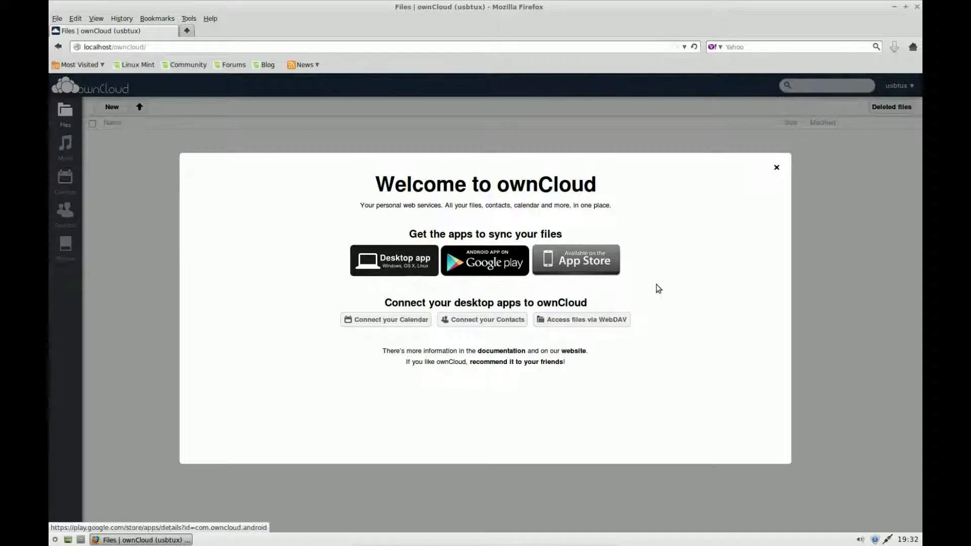
pyautogui.click(777, 169)
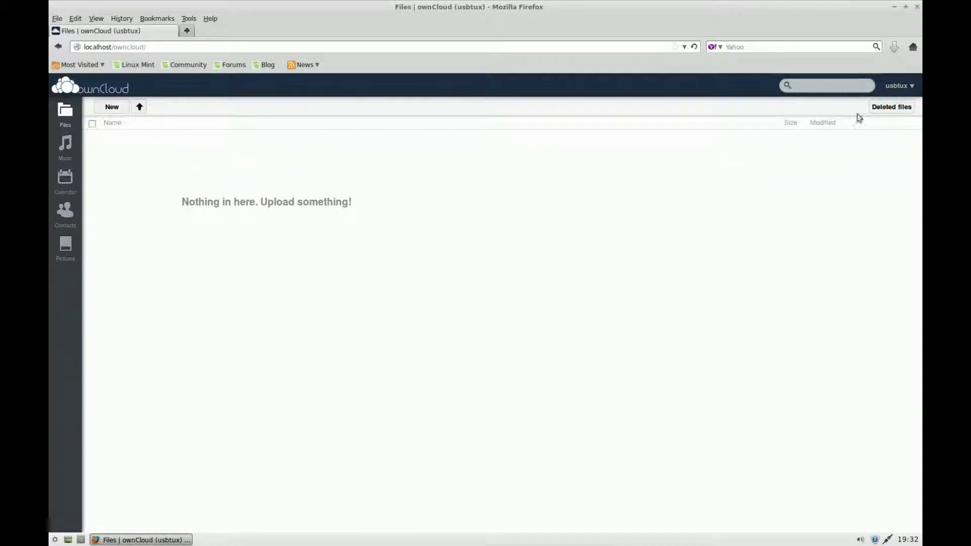
# Open the Admin page and review the 512 MB upload limit, AJAX cron and sharing settings.
pyautogui.click(898, 88)
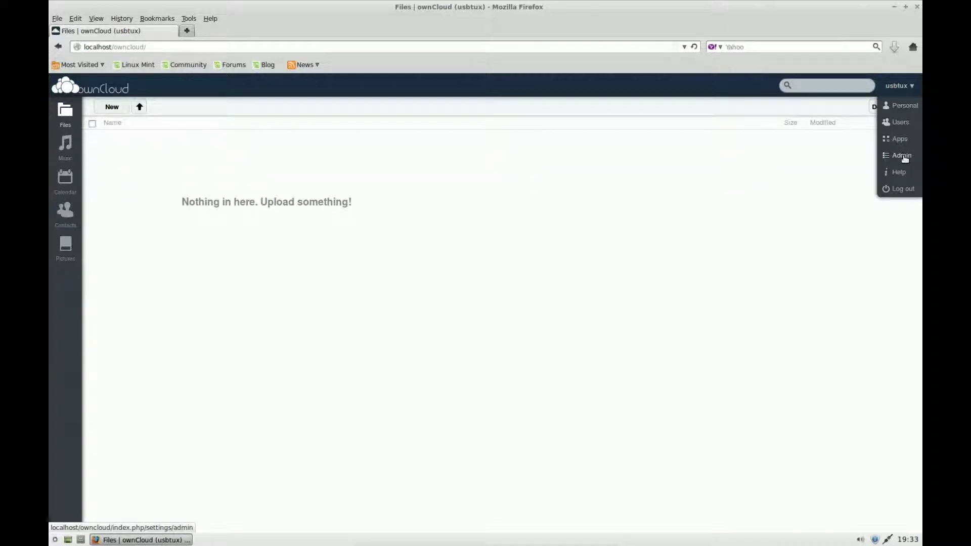
pyautogui.click(903, 156)
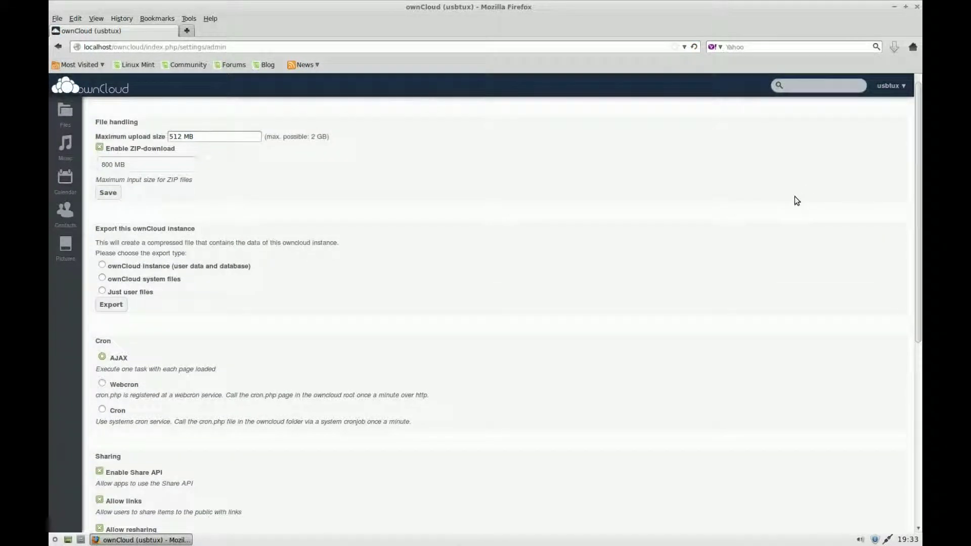
pyautogui.scroll(-7, 722, 214)
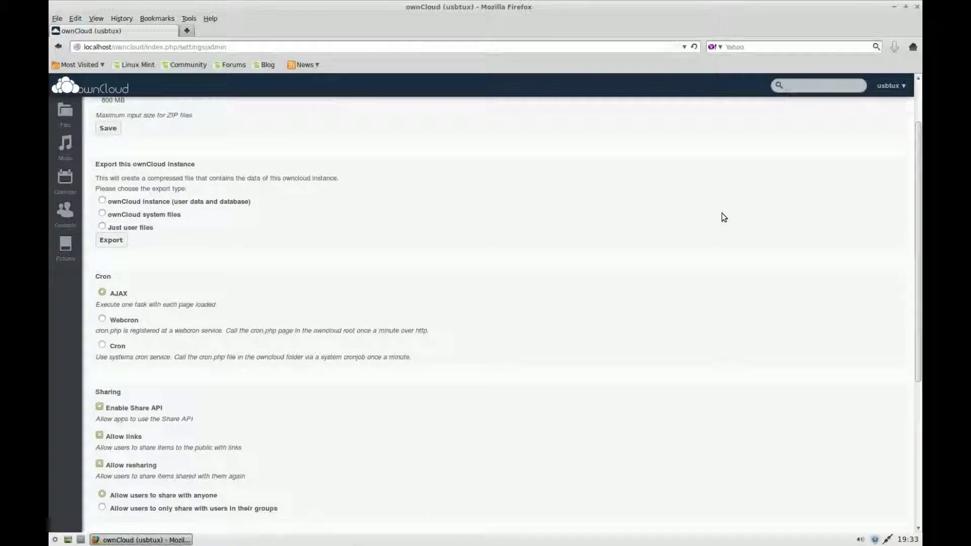
pyautogui.scroll(-4, 721, 213)
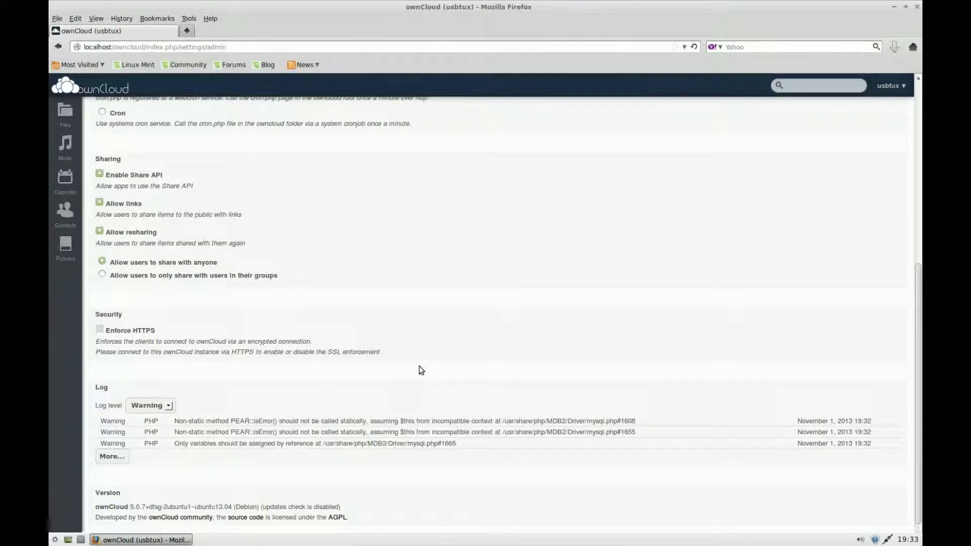
pyautogui.scroll(1, 436, 366)
pyautogui.scroll(10, 440, 363)
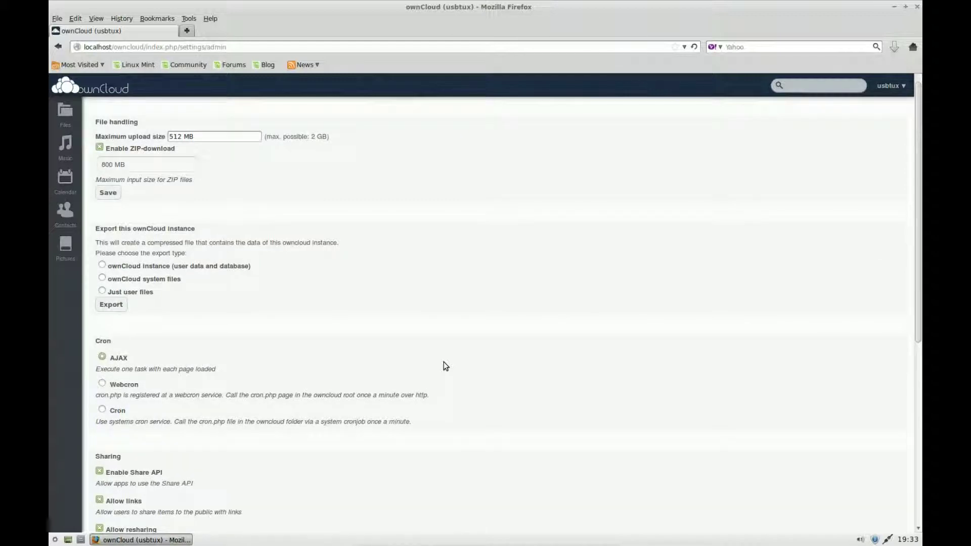
# On the Users page, enter the new user's login name and password.
pyautogui.click(70, 118)
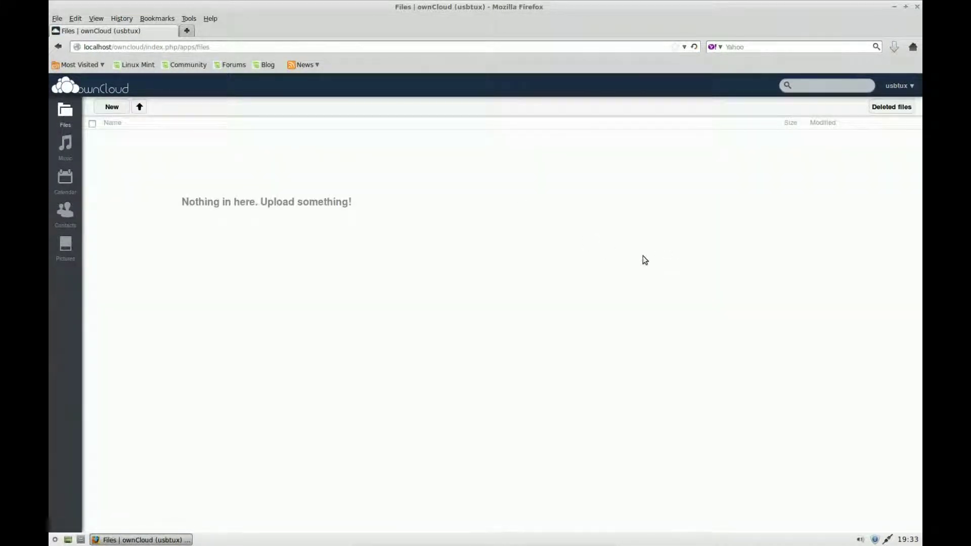
pyautogui.click(897, 88)
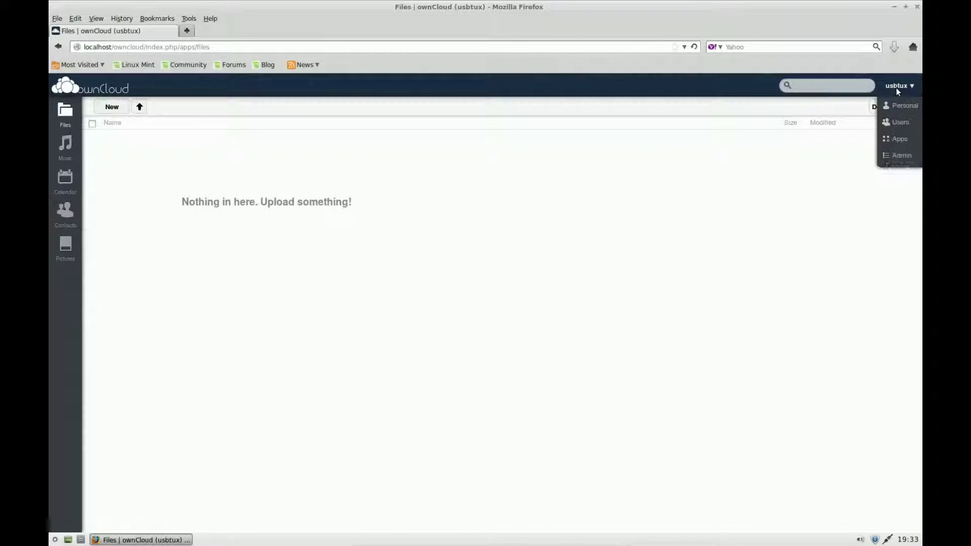
pyautogui.click(896, 127)
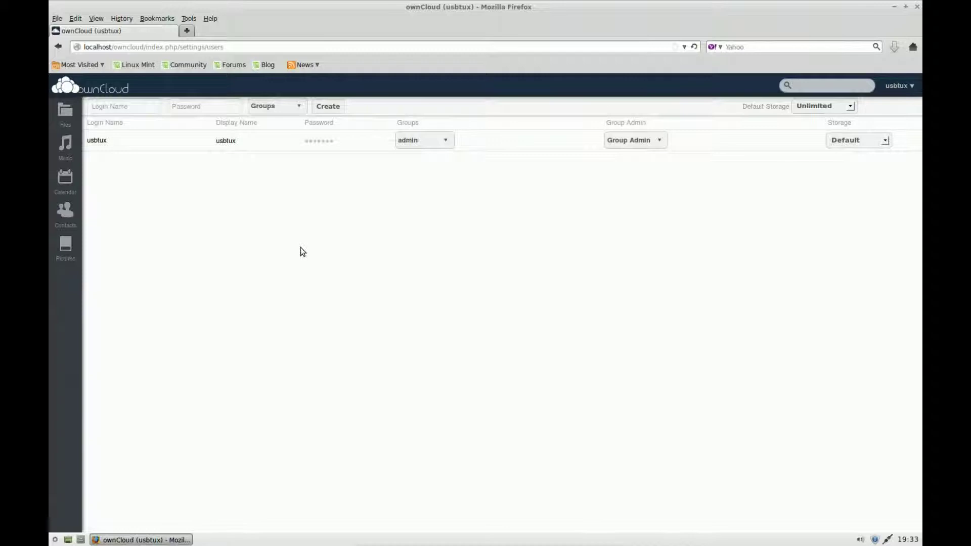
pyautogui.click(136, 108)
pyautogui.write('sts')
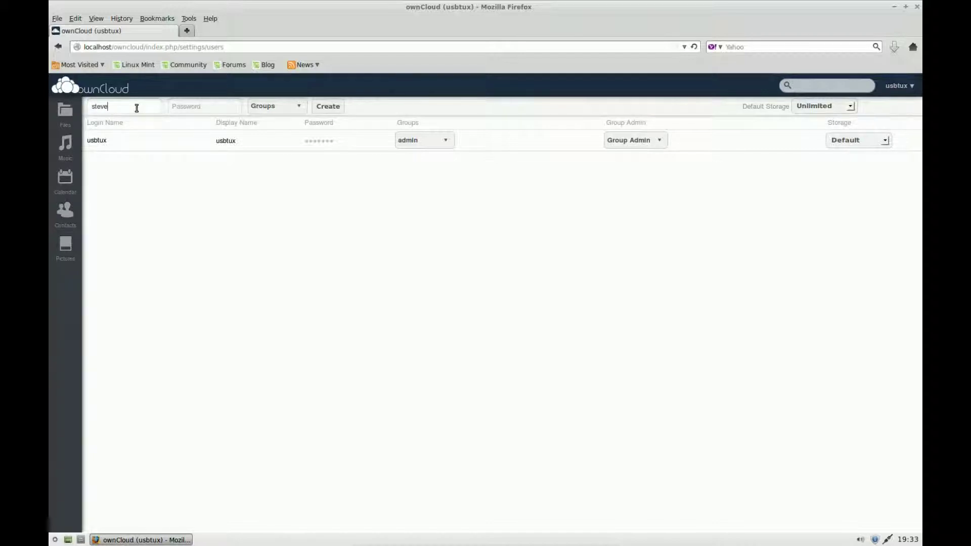
pyautogui.click(216, 108)
# Add a new 'users' group for the account and create the user.
pyautogui.click(298, 108)
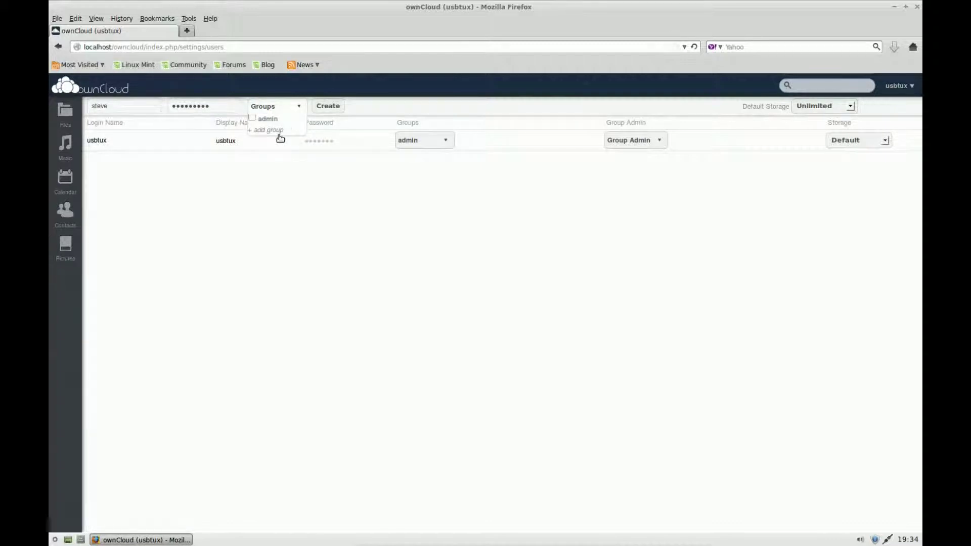
pyautogui.click(280, 131)
pyautogui.write('users')
pyautogui.press('Return')
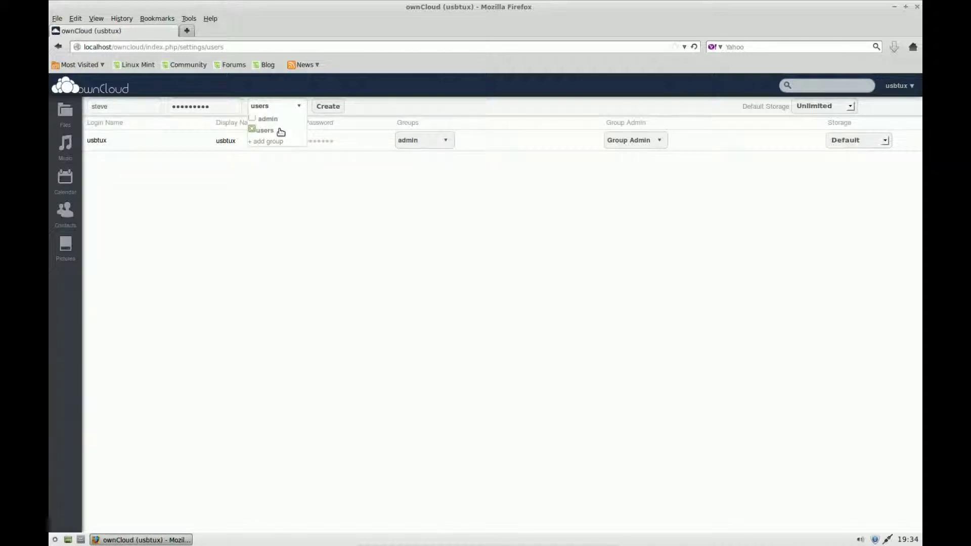
pyautogui.click(379, 105)
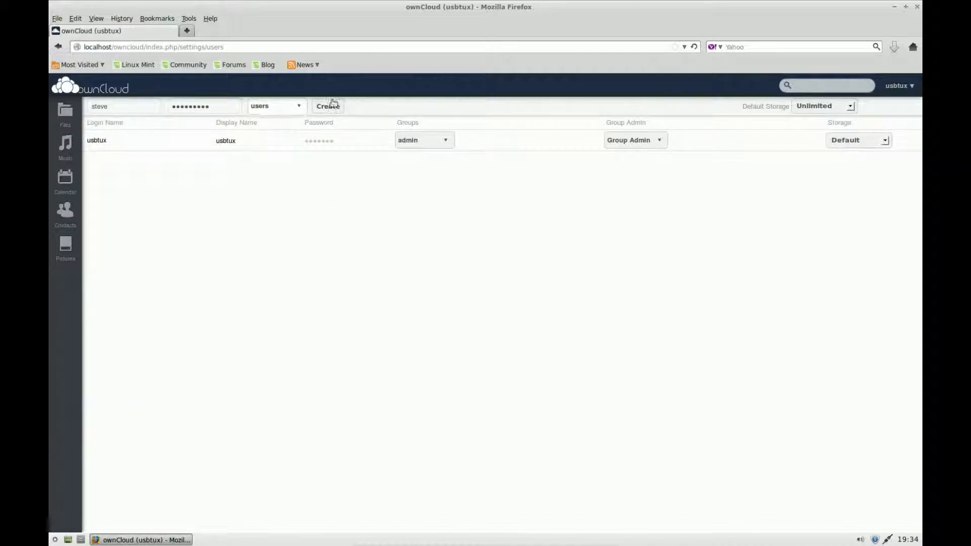
pyautogui.click(316, 106)
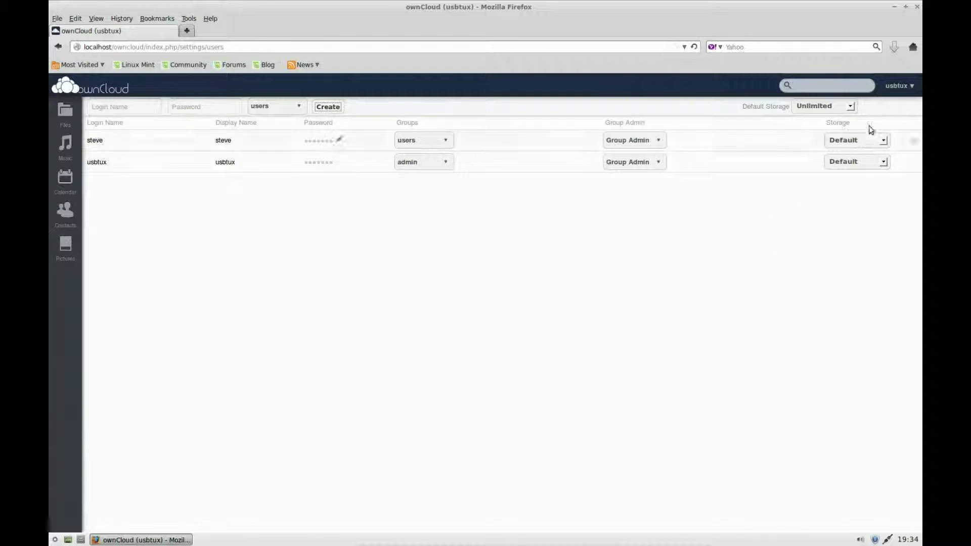
pyautogui.click(896, 86)
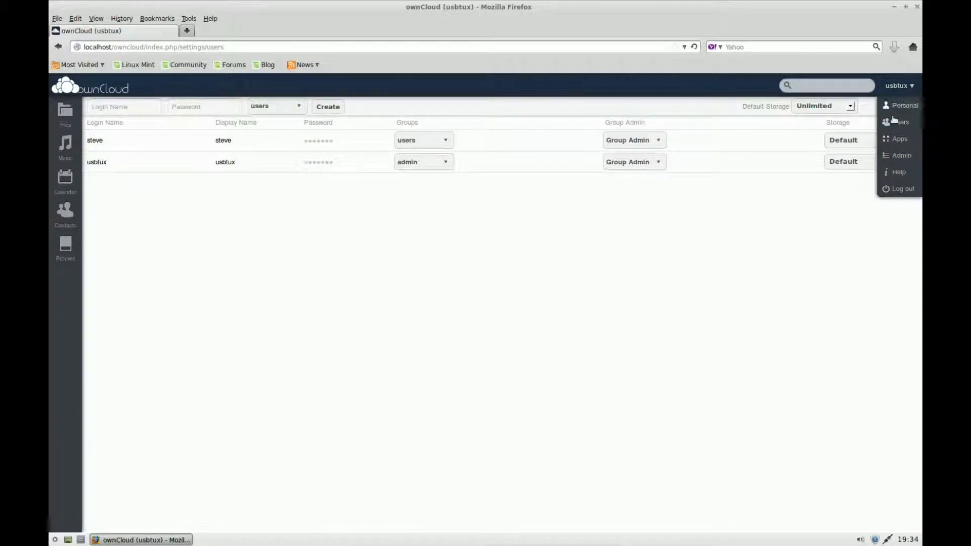
# Enable the Encryption app from the installed Apps list.
pyautogui.click(897, 145)
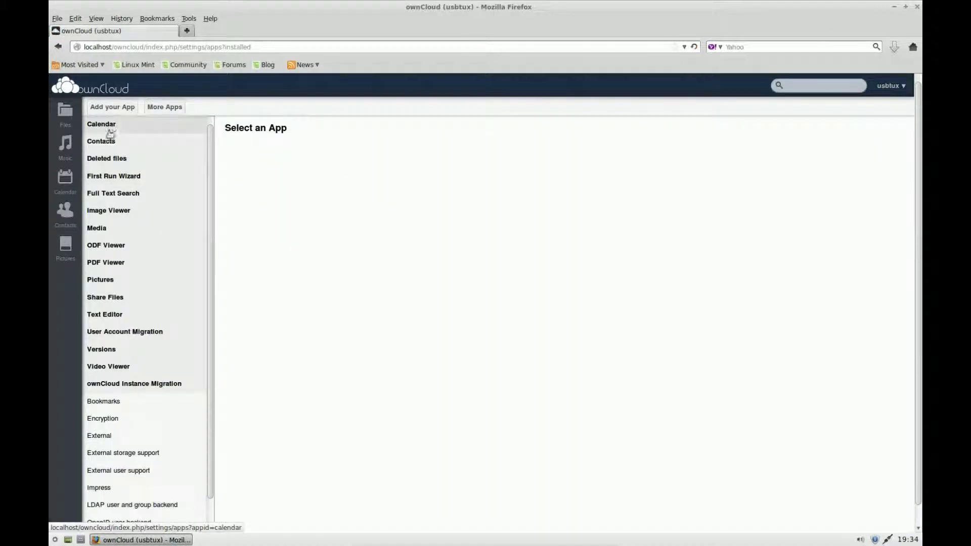
pyautogui.scroll(-1, 133, 197)
pyautogui.scroll(-1, 135, 203)
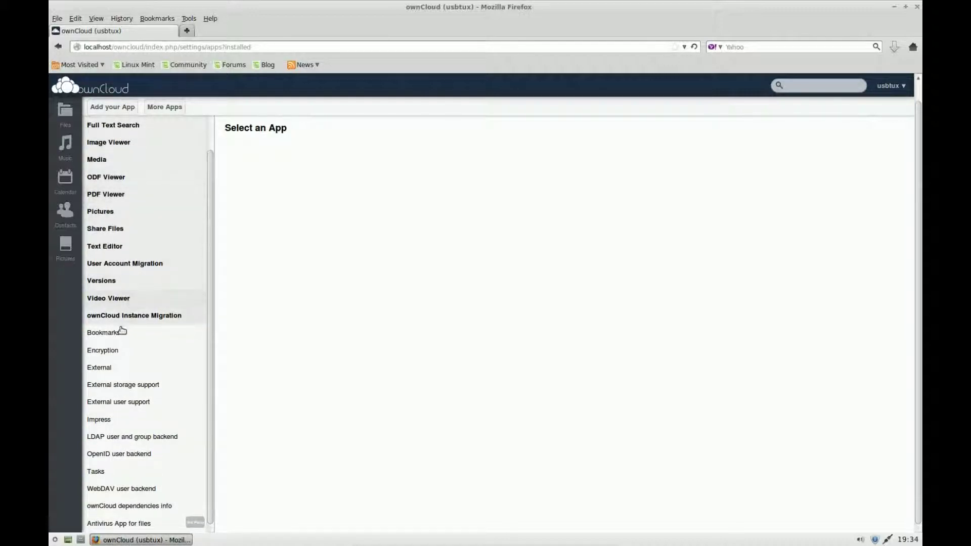
pyautogui.click(118, 352)
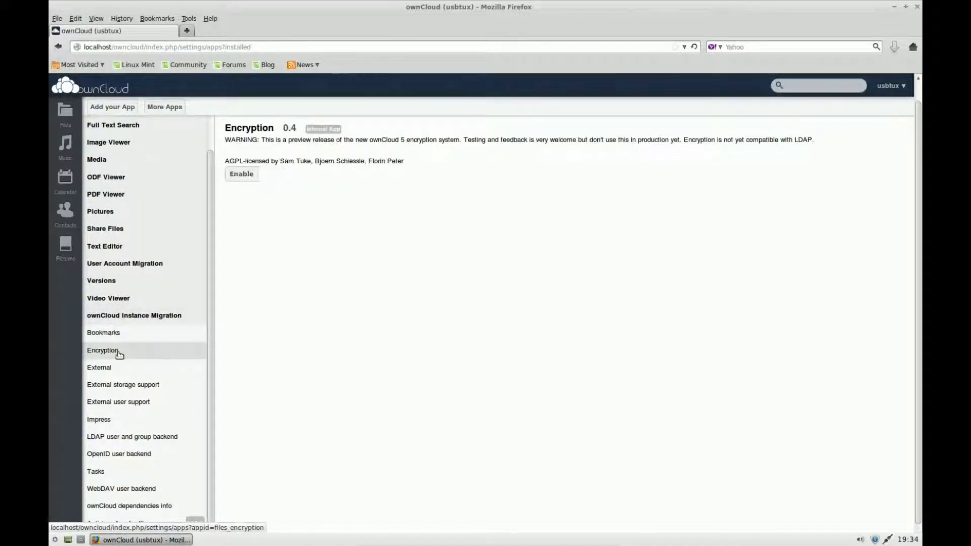
pyautogui.click(241, 178)
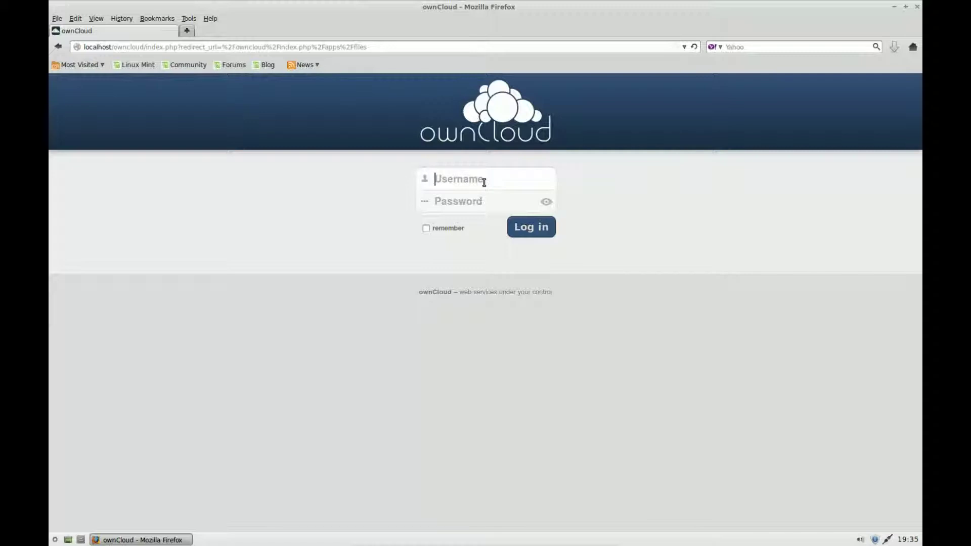
# Log in as the new user, decline saving the password, and close the welcome dialog.
pyautogui.write('steve')
pyautogui.click(463, 197)
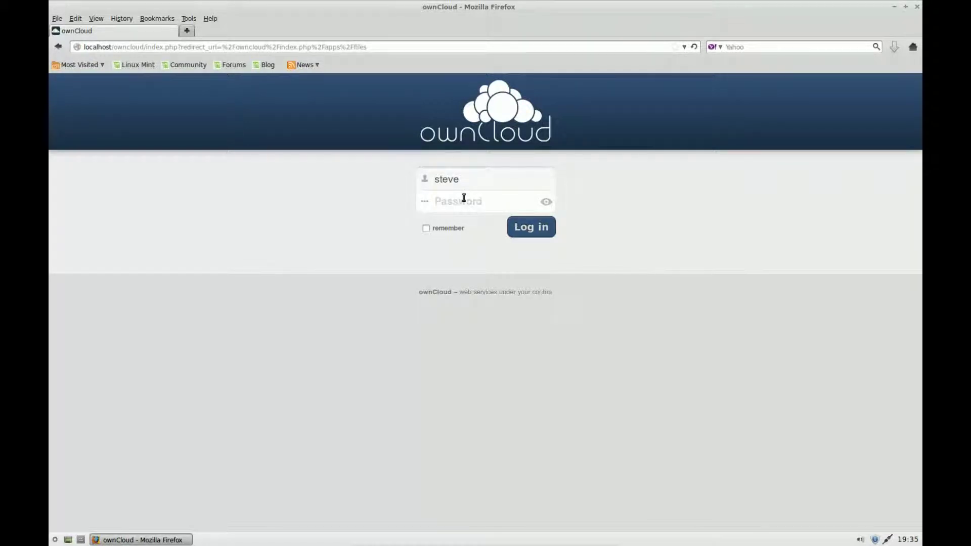
pyautogui.write('*********')
pyautogui.click(544, 228)
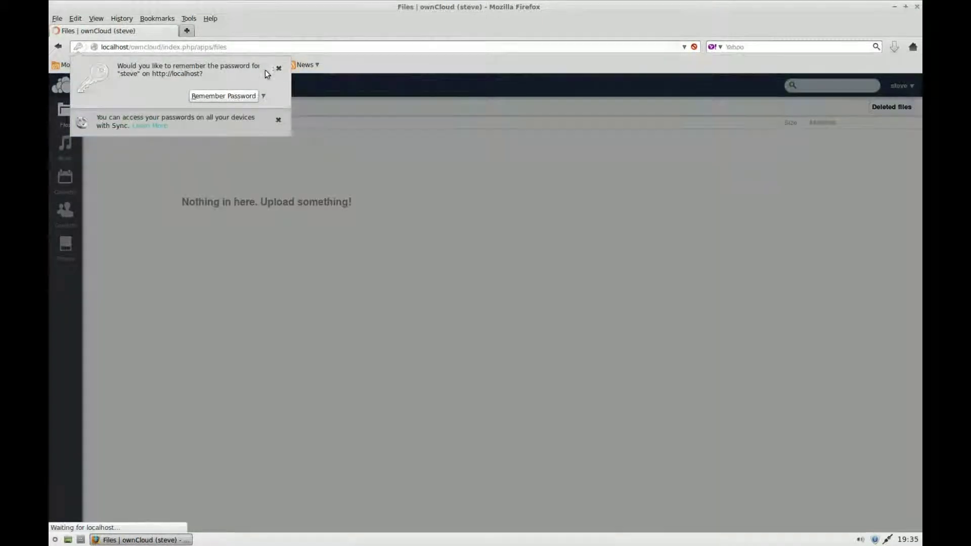
pyautogui.click(277, 69)
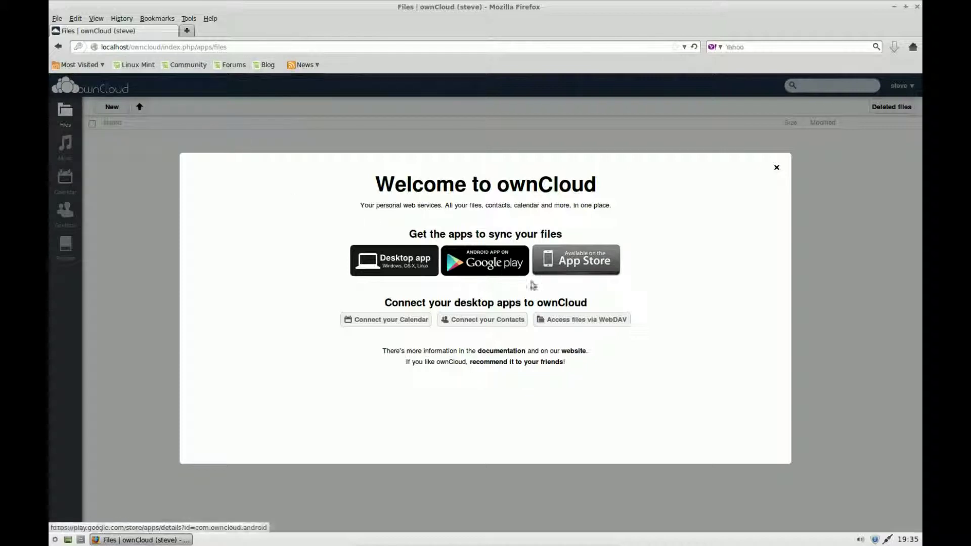
pyautogui.click(775, 169)
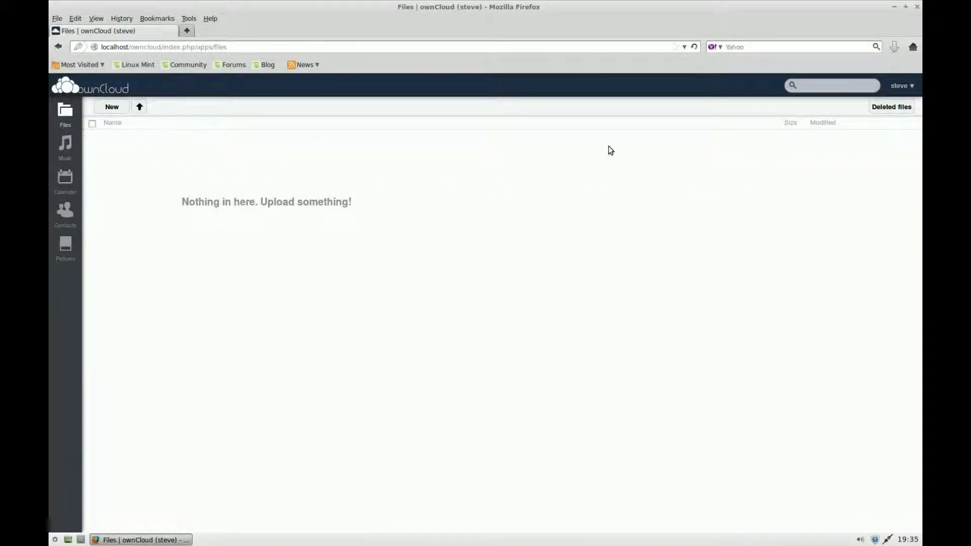
pyautogui.click(900, 87)
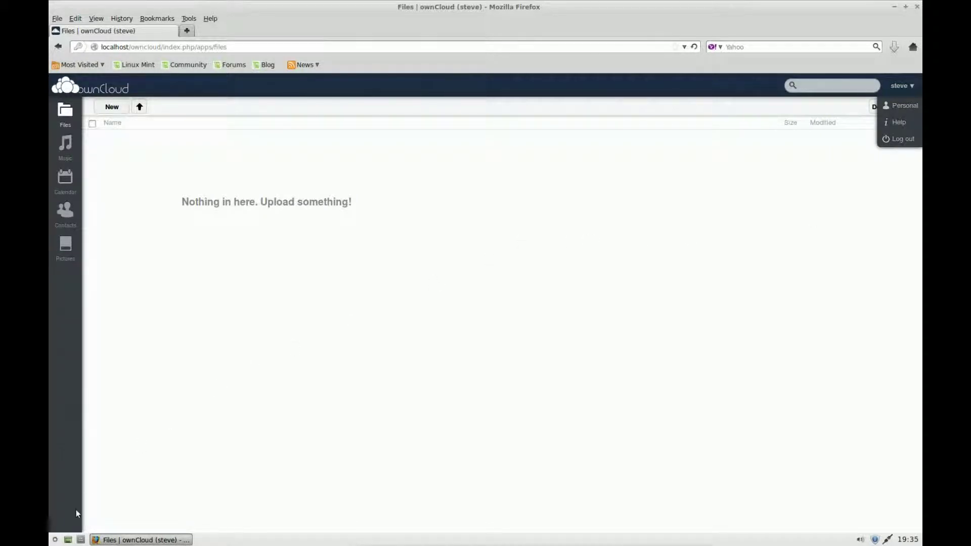
# Open the home folder's Documents directory in a file manager beside the browser.
pyautogui.click(82, 540)
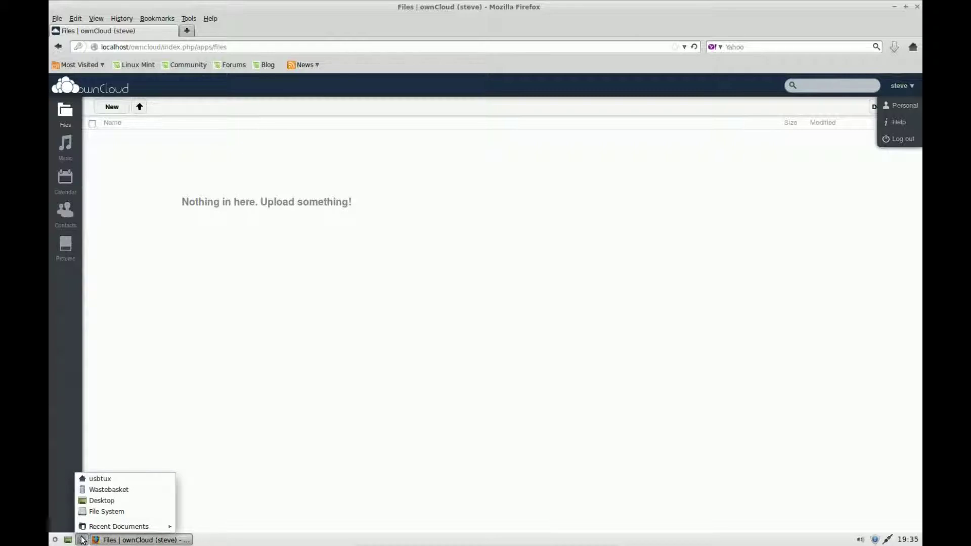
pyautogui.click(107, 480)
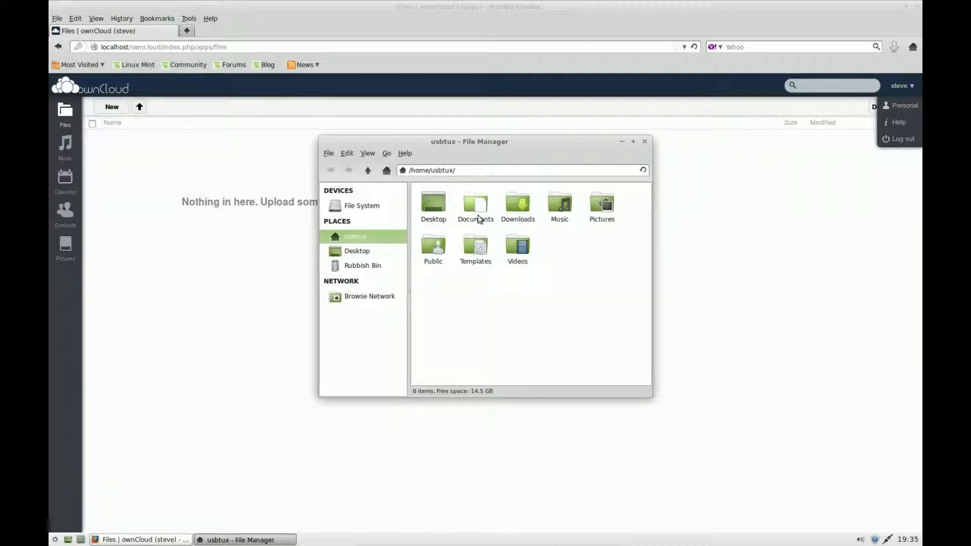
pyautogui.doubleClick(479, 215)
pyautogui.moveTo(481, 145); pyautogui.dragTo(730, 147)
# Drag the temp file into ownCloud Files, then open and close it.
pyautogui.moveTo(632, 213); pyautogui.dragTo(234, 244)
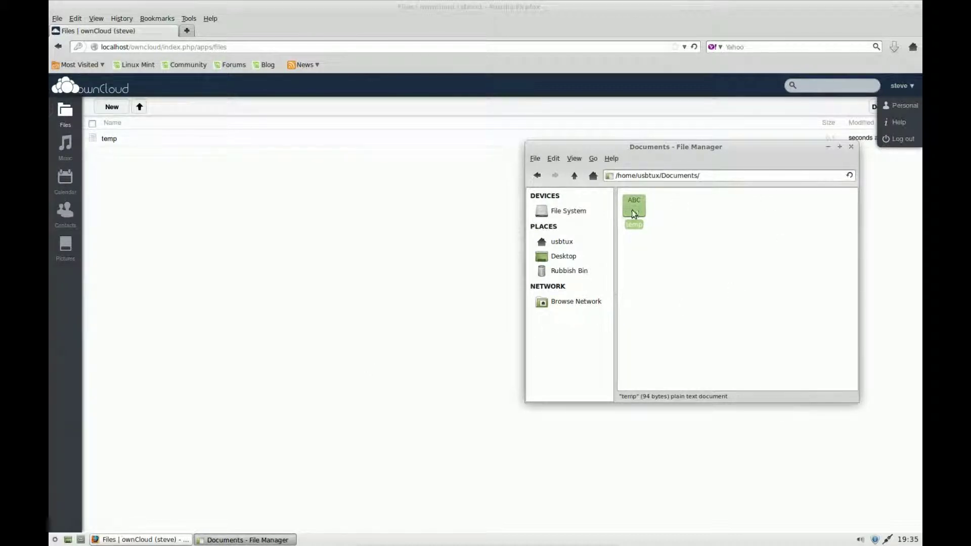
pyautogui.click(108, 139)
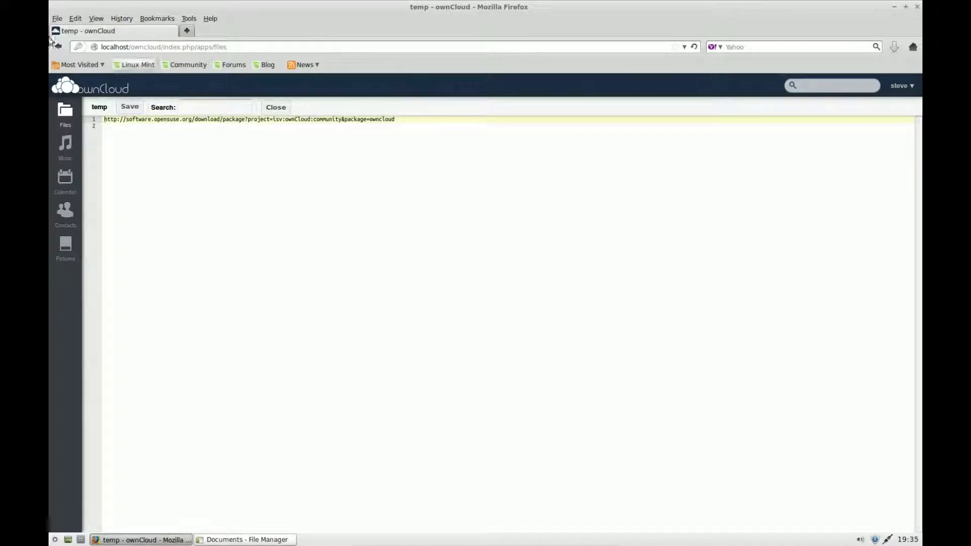
pyautogui.click(275, 108)
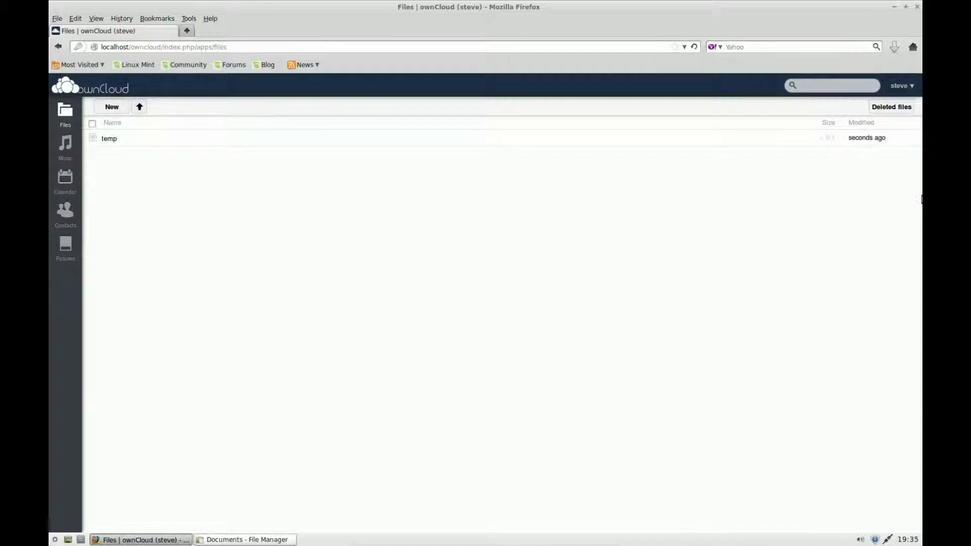
# Log out of ownCloud and close the Documents file manager window.
pyautogui.click(912, 87)
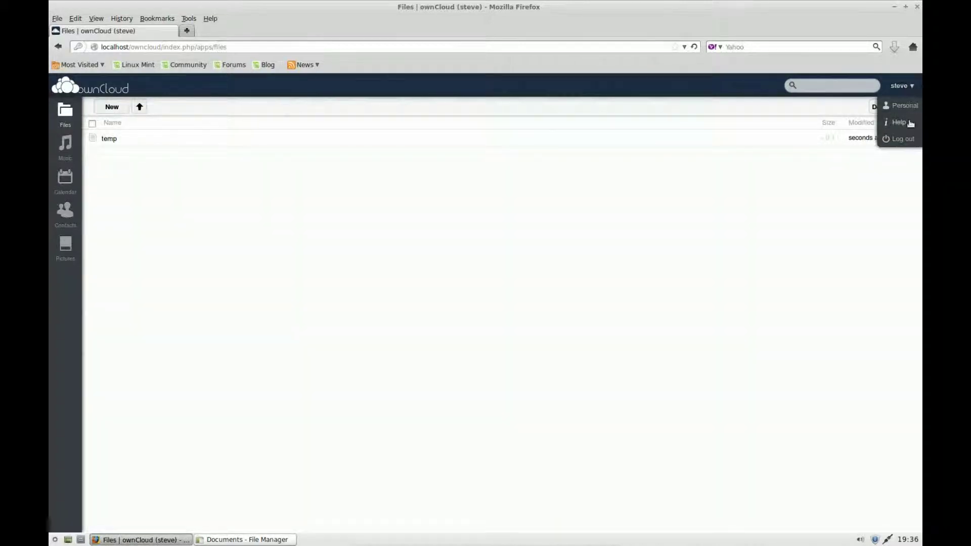
pyautogui.click(899, 138)
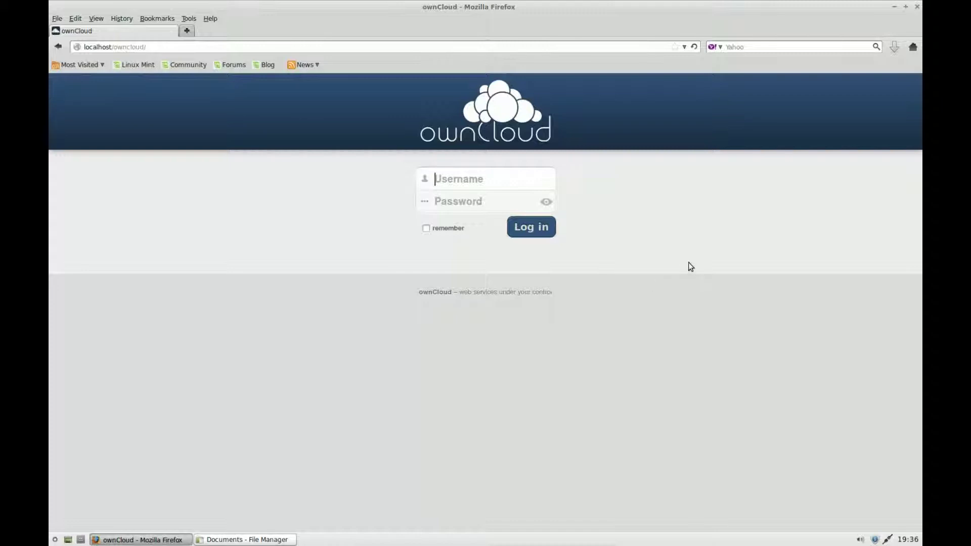
pyautogui.click(905, 7)
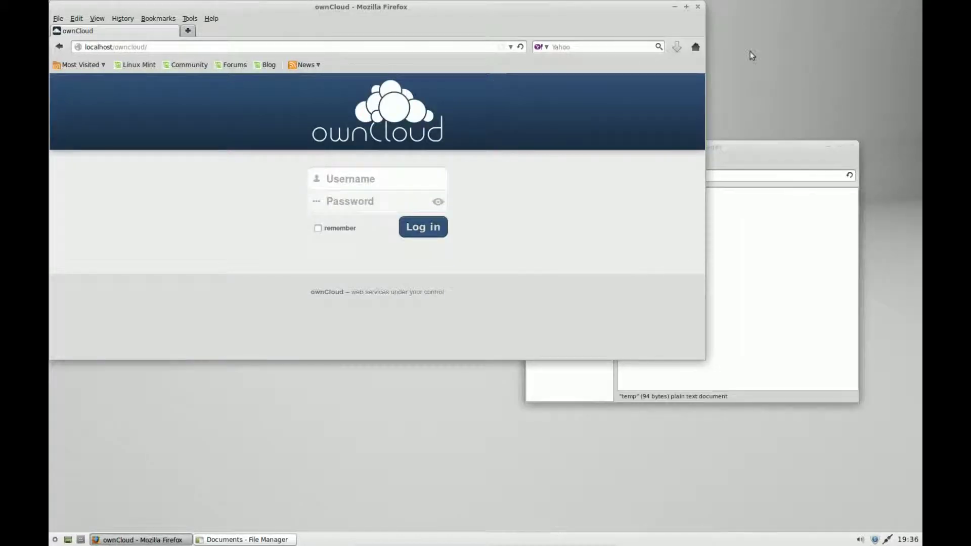
pyautogui.moveTo(517, 14); pyautogui.dragTo(534, 64)
pyautogui.moveTo(769, 166); pyautogui.dragTo(766, 130)
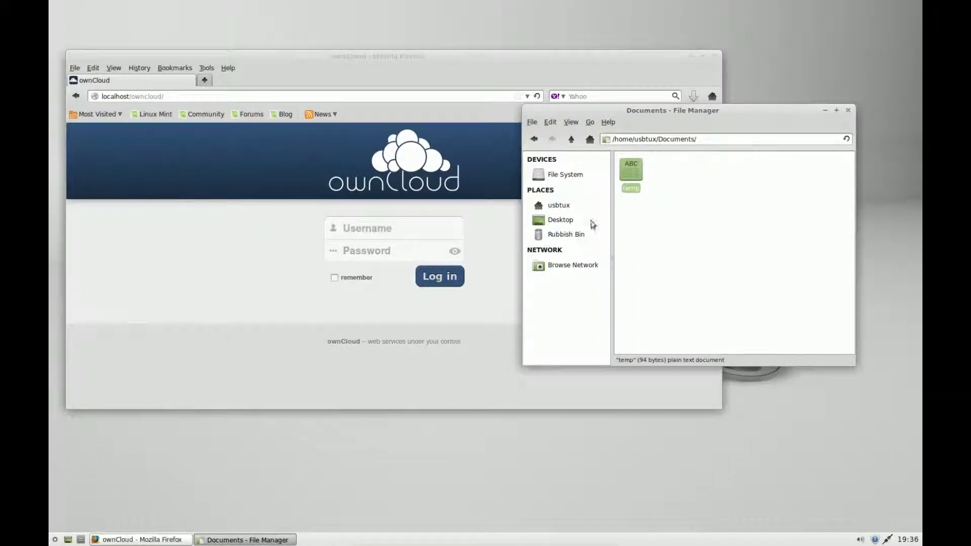
pyautogui.click(848, 110)
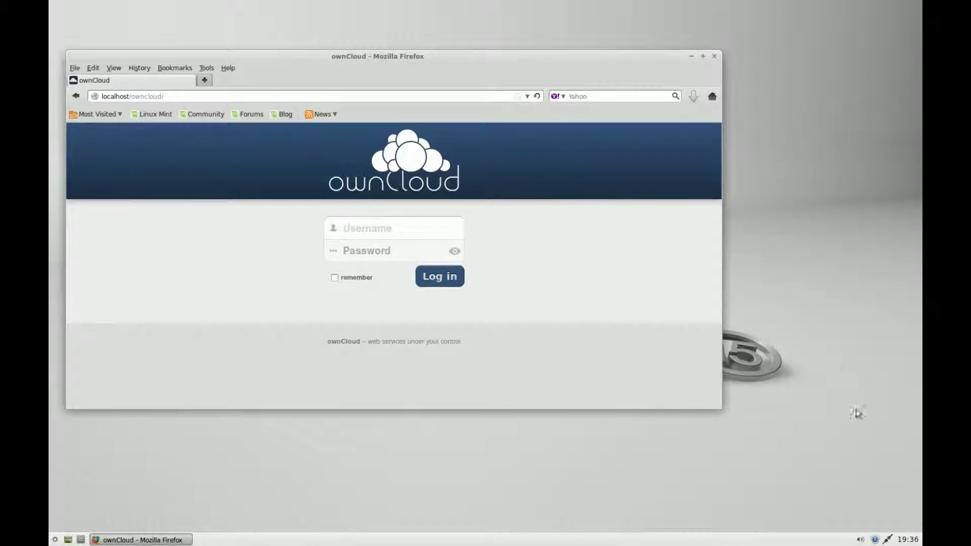
# Read the server's IPv4 address 192.168.0.5 from Connection Information, then close Firefox.
pyautogui.click(886, 540)
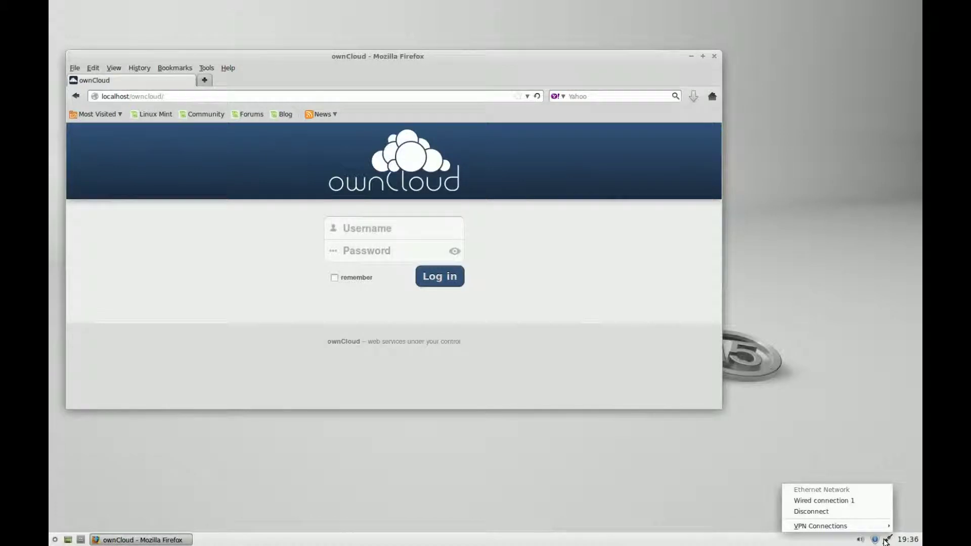
pyautogui.click(887, 540)
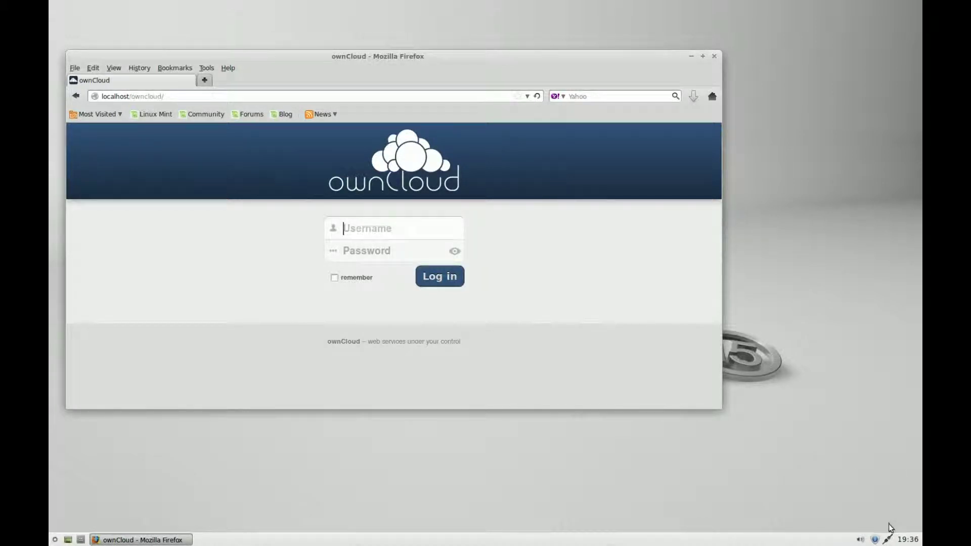
pyautogui.rightClick(887, 540)
pyautogui.click(866, 516)
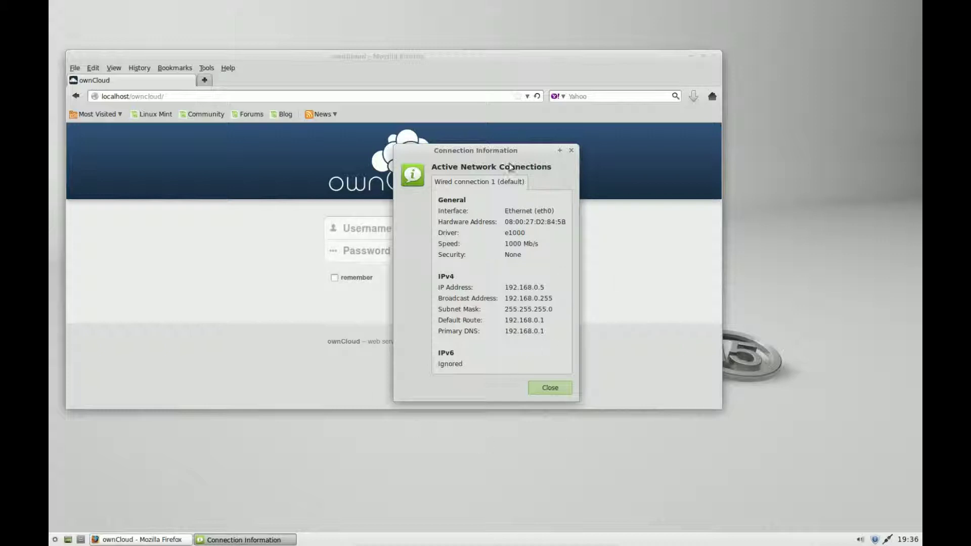
pyautogui.click(550, 387)
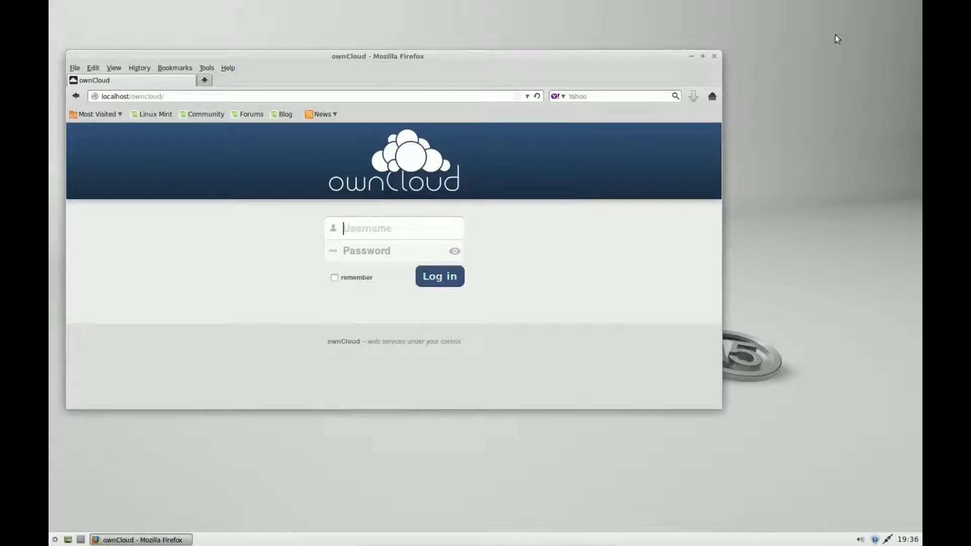
pyautogui.click(714, 58)
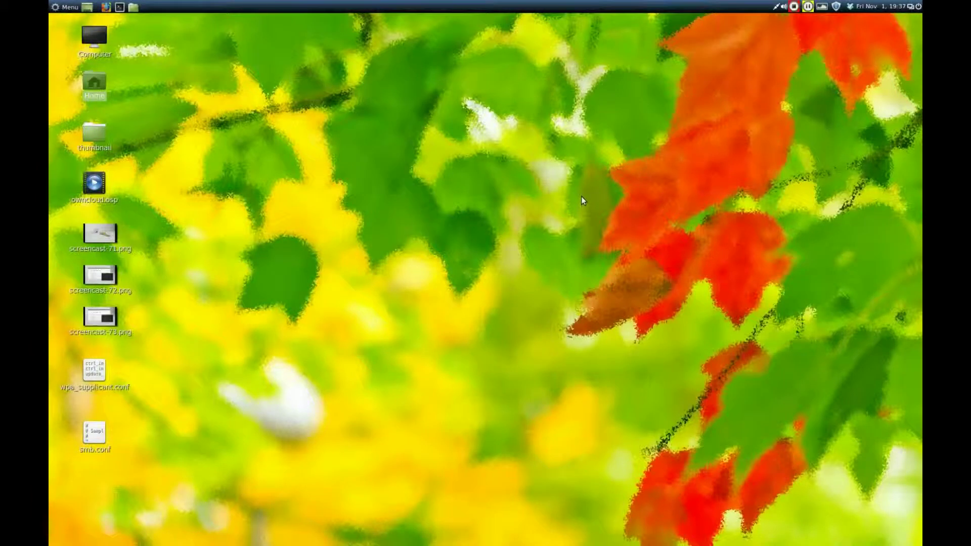
# In Firefox on the other computer, load the ownCloud page at 192.168.0.5/owncloud.
pyautogui.click(107, 7)
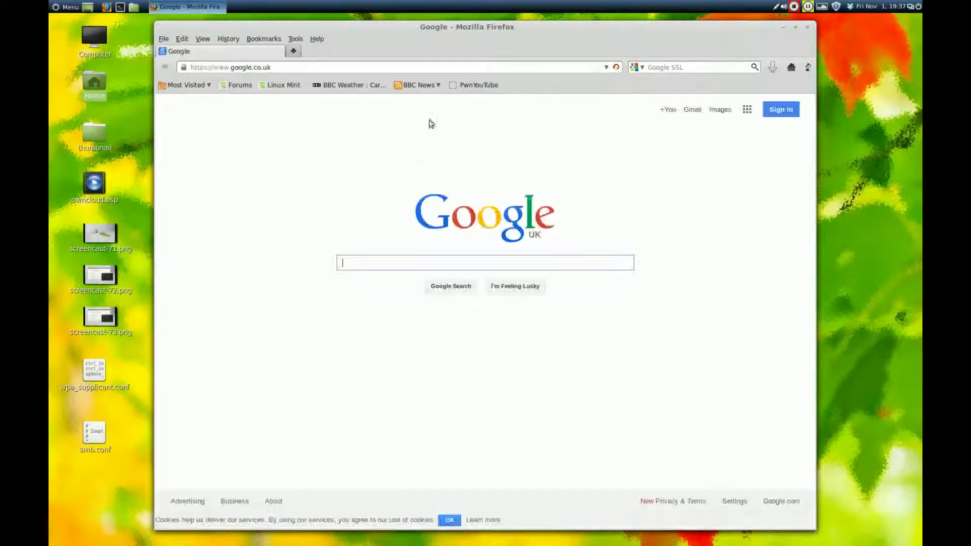
pyautogui.moveTo(312, 68); pyautogui.dragTo(180, 71)
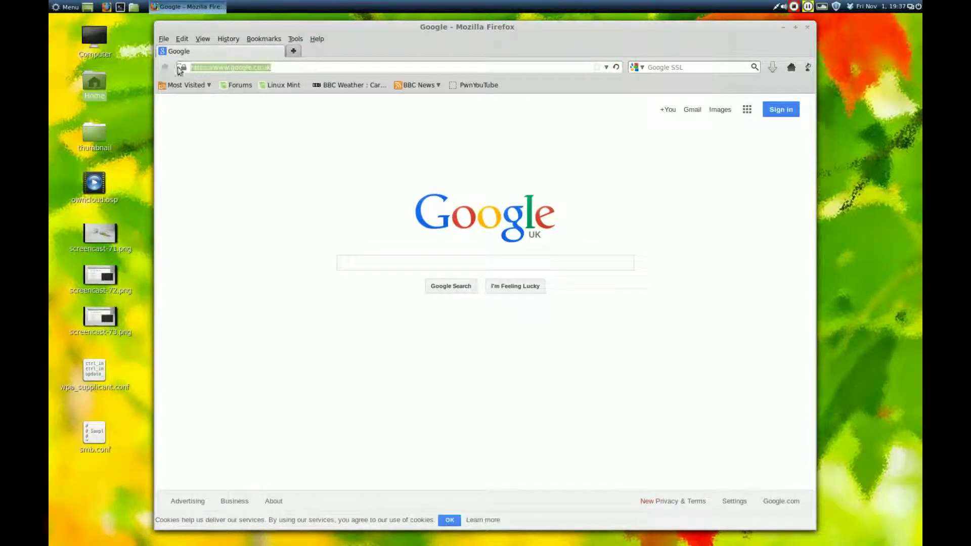
pyautogui.write('192.1')
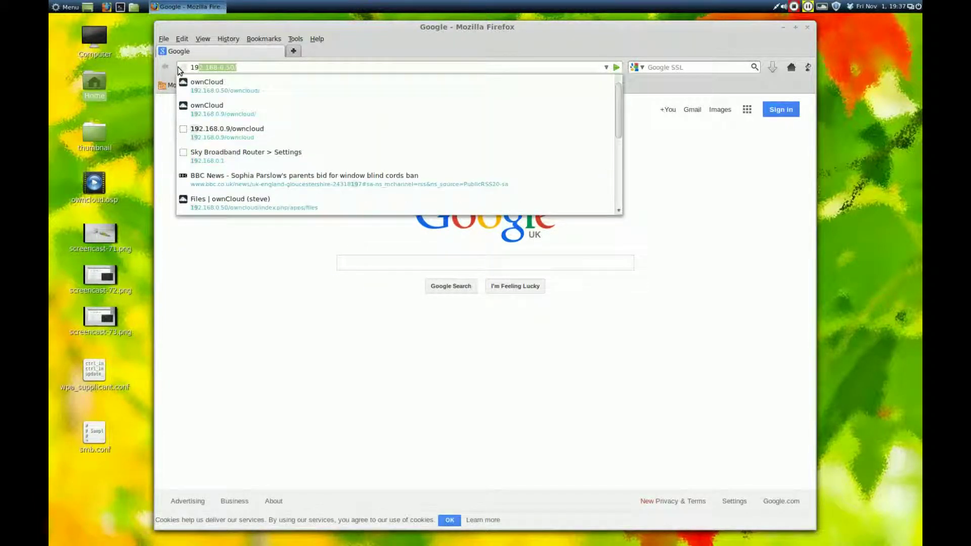
pyautogui.write('6')
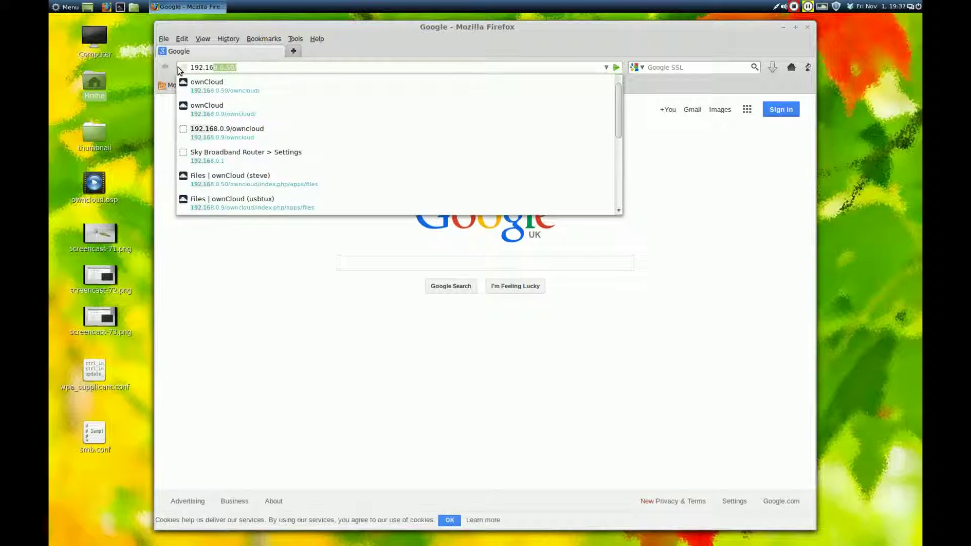
pyautogui.write('8.0.5')
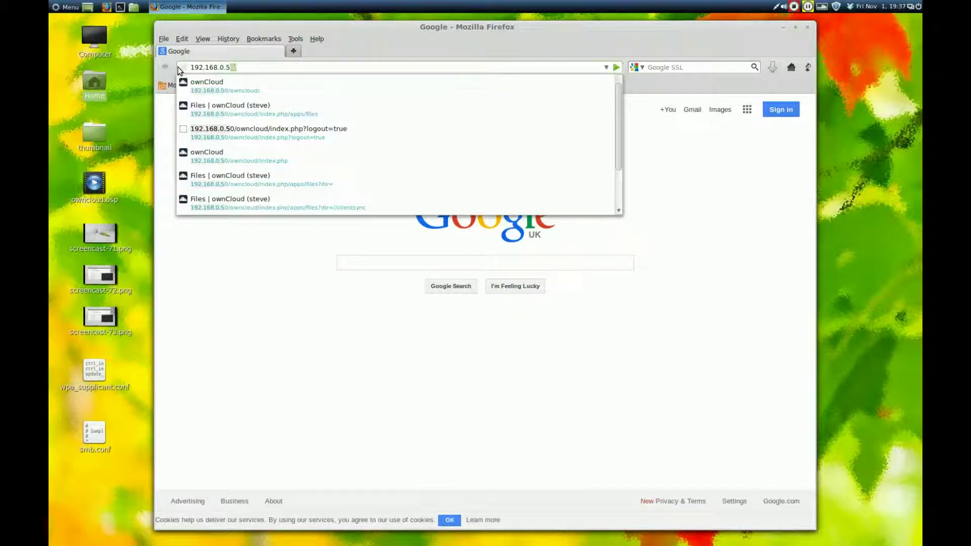
pyautogui.click(231, 89)
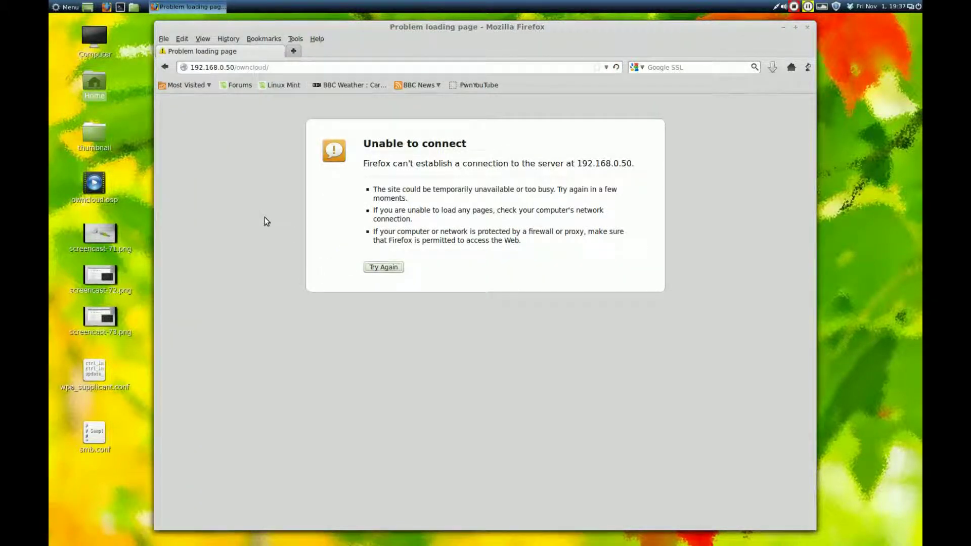
pyautogui.click(230, 67)
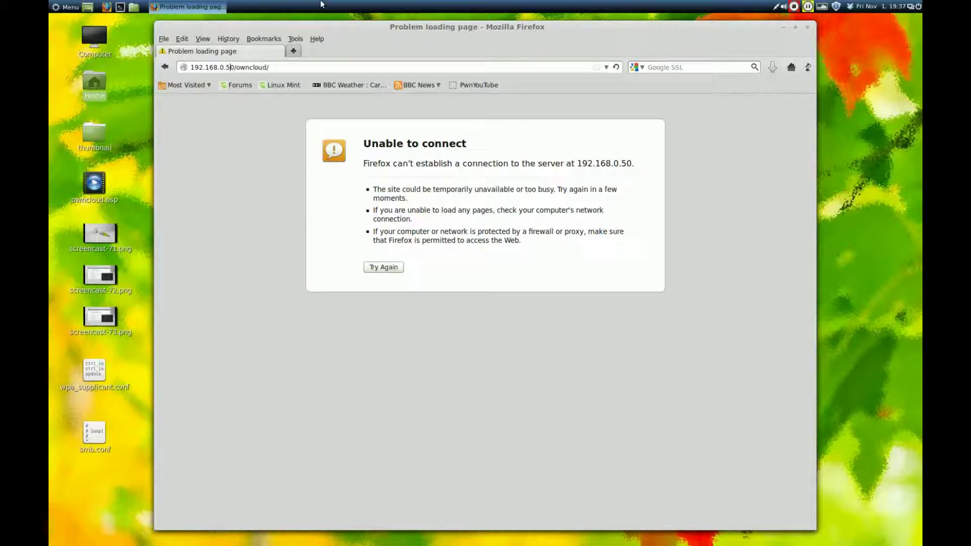
pyautogui.press('BackSpace')
pyautogui.press('Return')
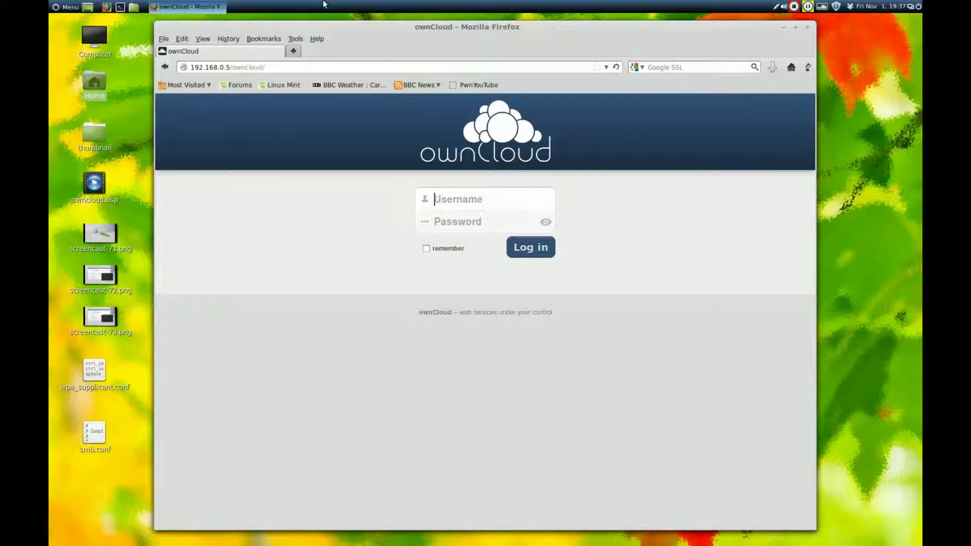
# Sign in with the new user's username and password.
pyautogui.click(477, 198)
pyautogui.write('steve')
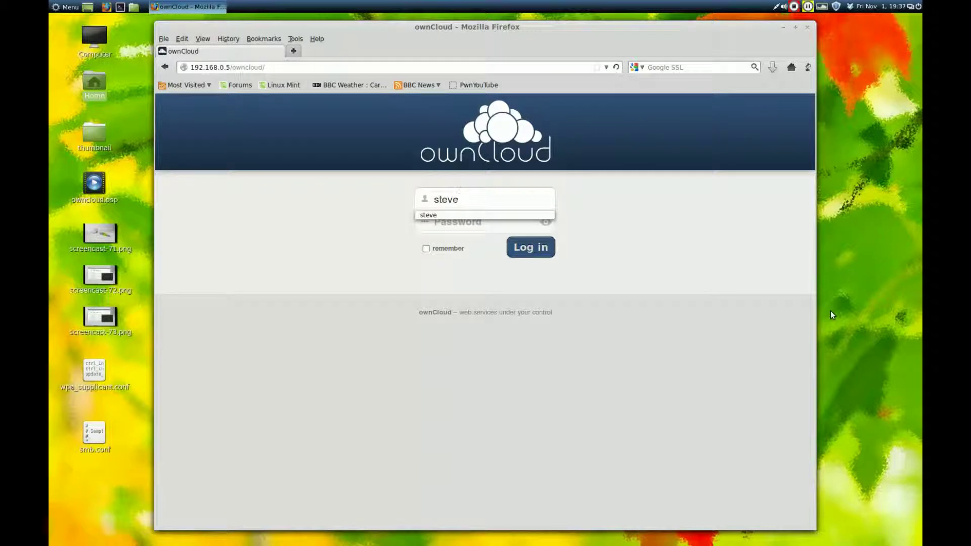
pyautogui.click(474, 223)
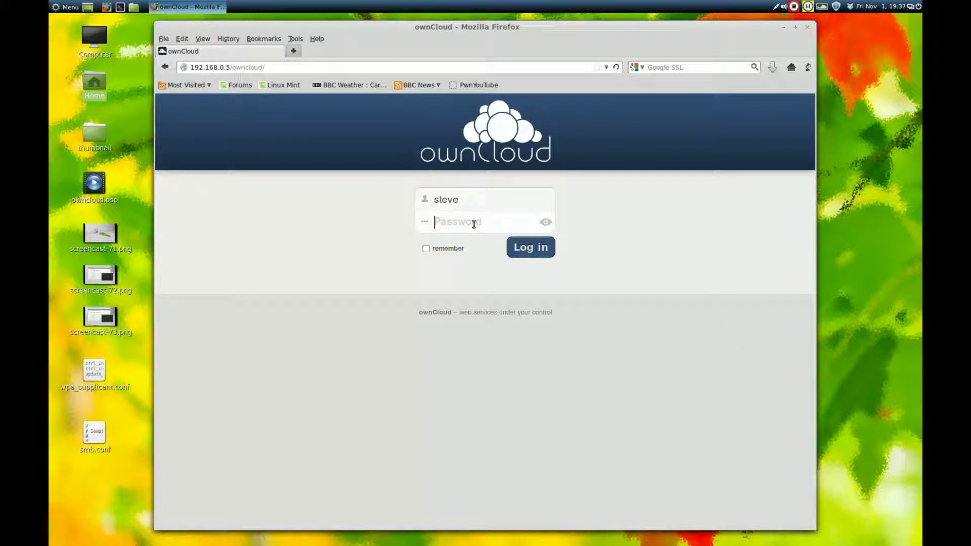
pyautogui.click(517, 248)
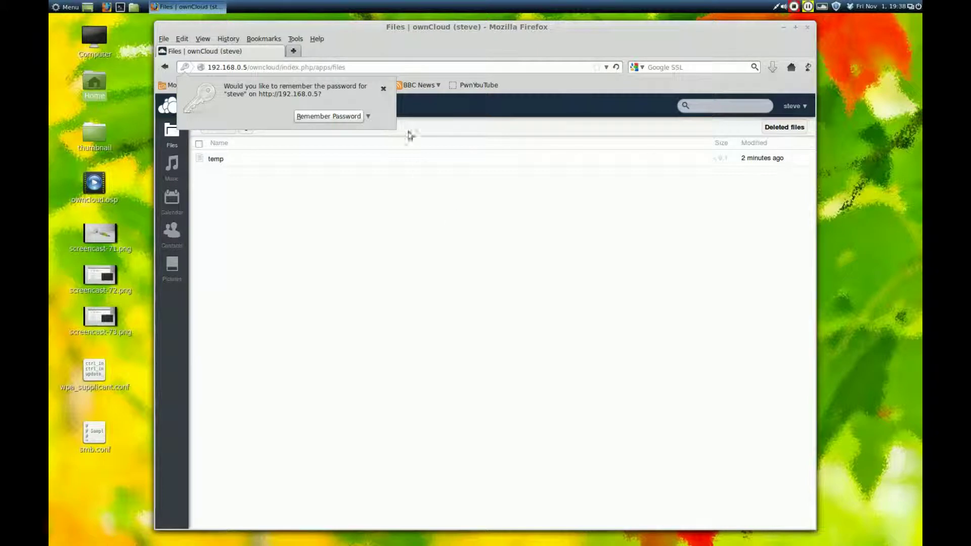
# Drag screencast-73.png, smb.conf and wpa_supplicant.conf into Files and check the image in Pictures.
pyautogui.click(383, 89)
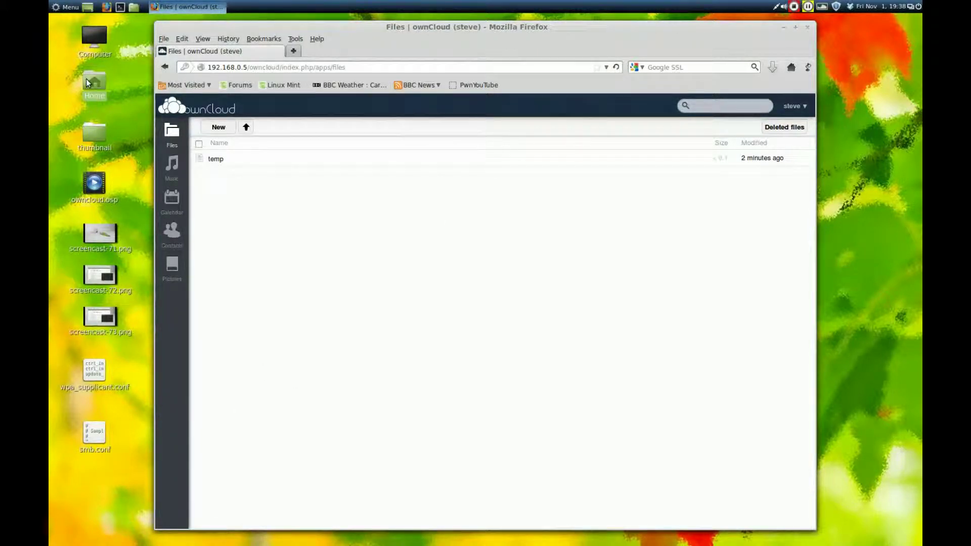
pyautogui.click(93, 436)
pyautogui.keyDown('ctrl'); pyautogui.click(94, 372); pyautogui.keyUp('ctrl')
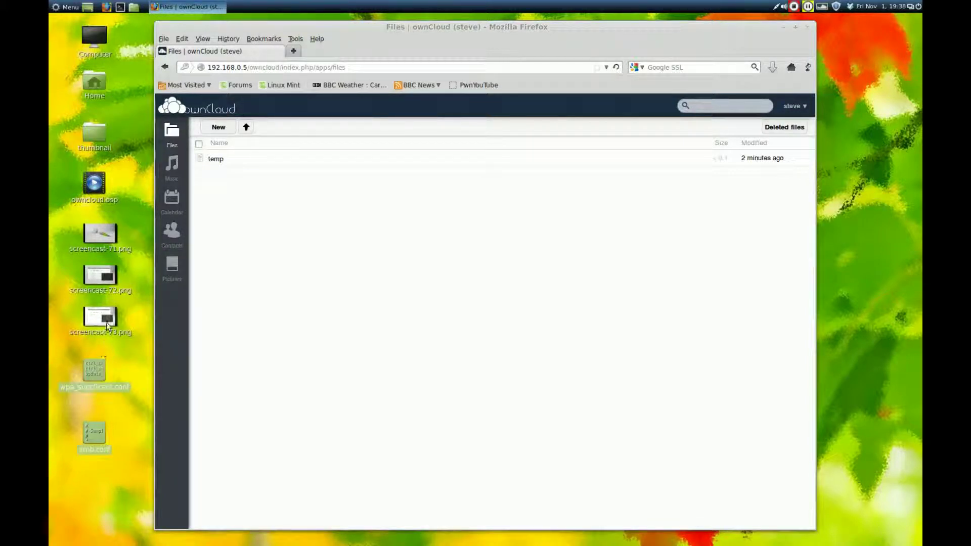
pyautogui.moveTo(107, 322); pyautogui.dragTo(450, 248)
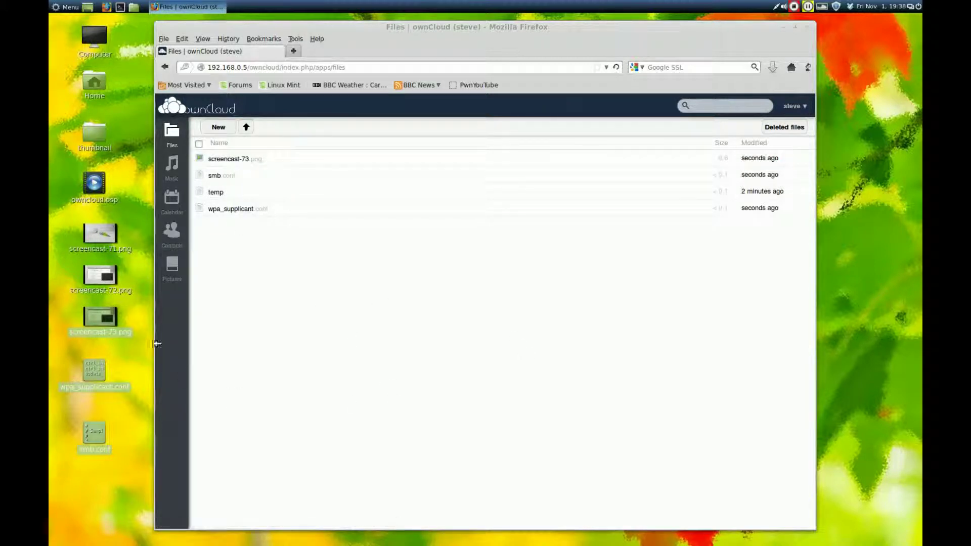
pyautogui.click(172, 265)
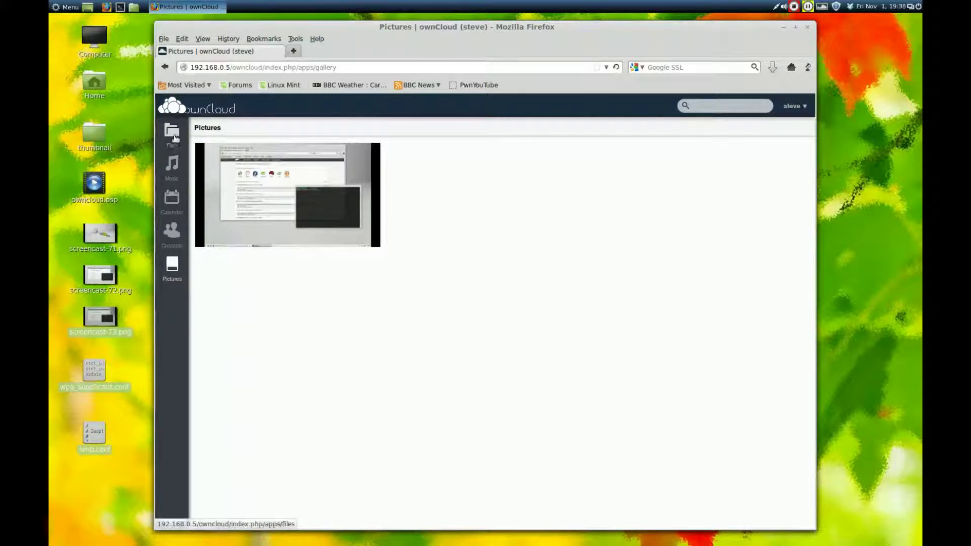
pyautogui.click(172, 133)
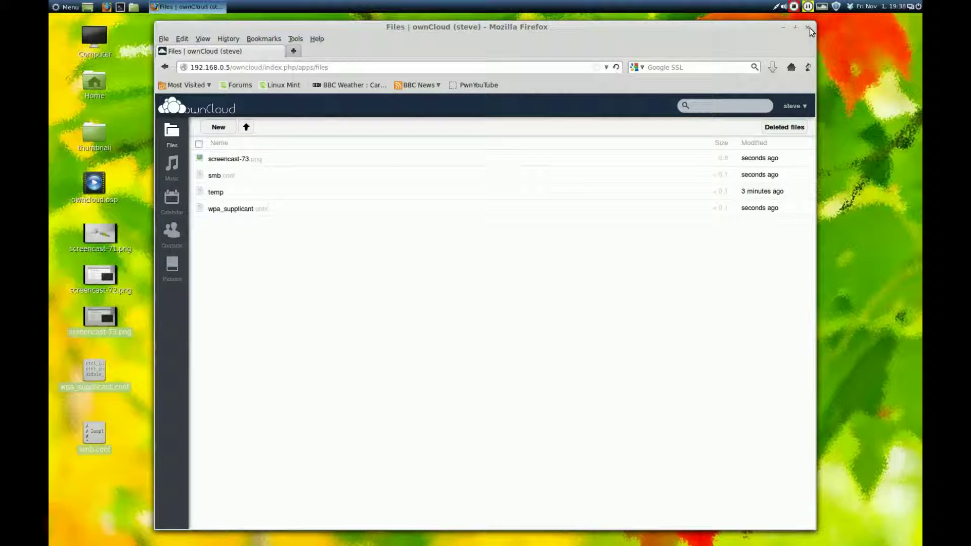
# Log out of ownCloud and close Firefox.
pyautogui.click(797, 108)
pyautogui.click(788, 159)
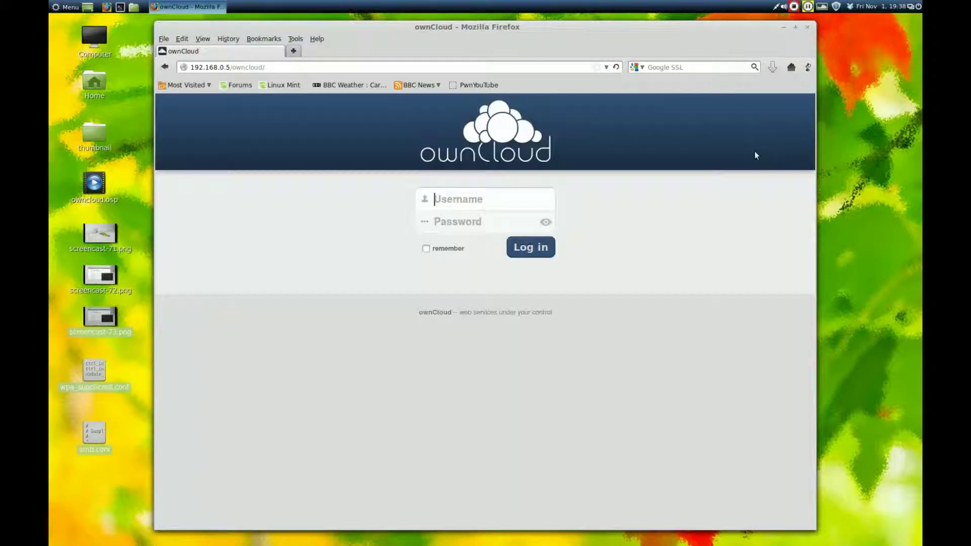
pyautogui.click(807, 29)
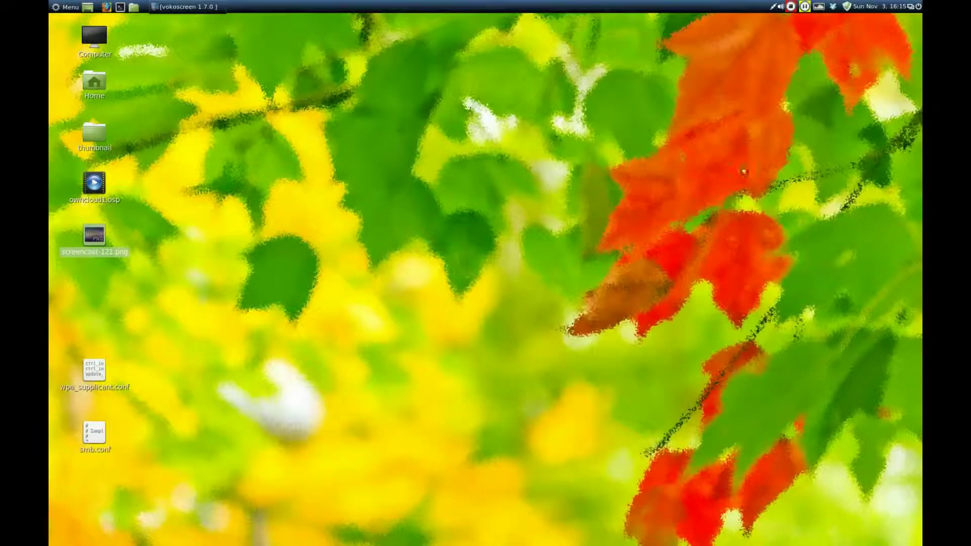